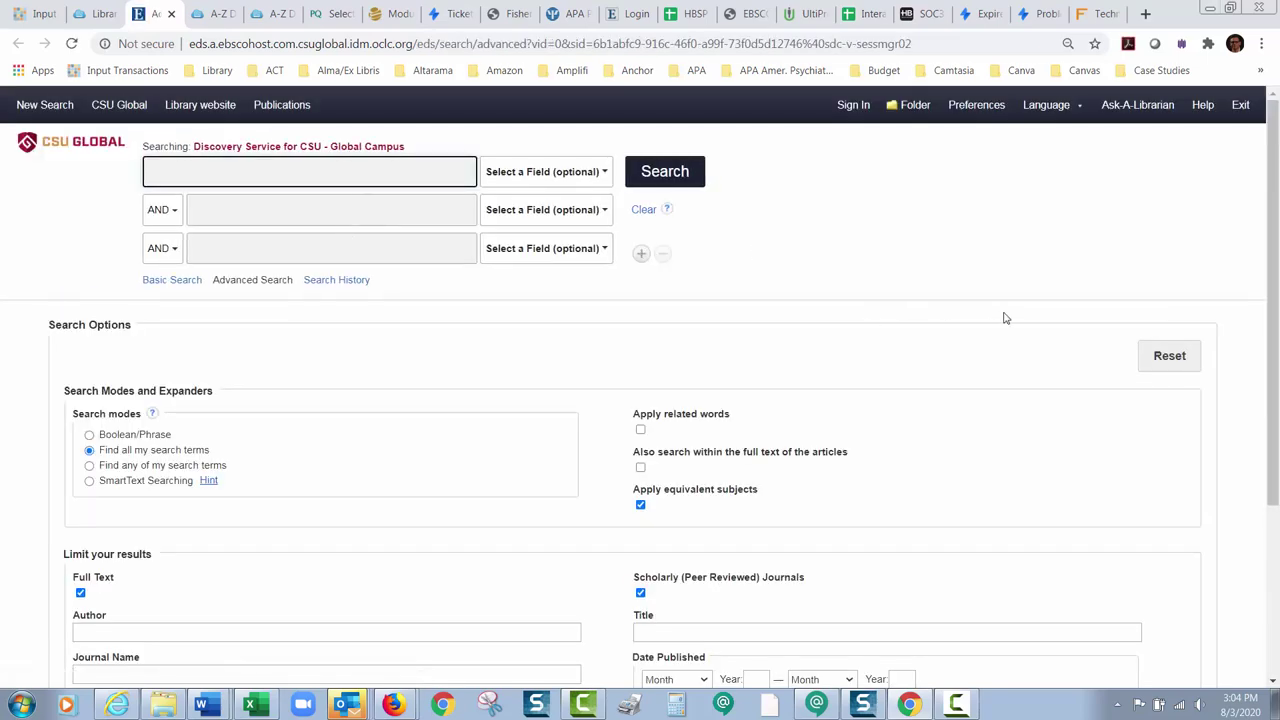
- Search the discovery service for the exact phrase "social movements", keeping the full-text and peer-reviewed limits
{"action": "scroll", "coordinate": [1275, 228], "scroll_direction": "down", "scroll_amount": 1}
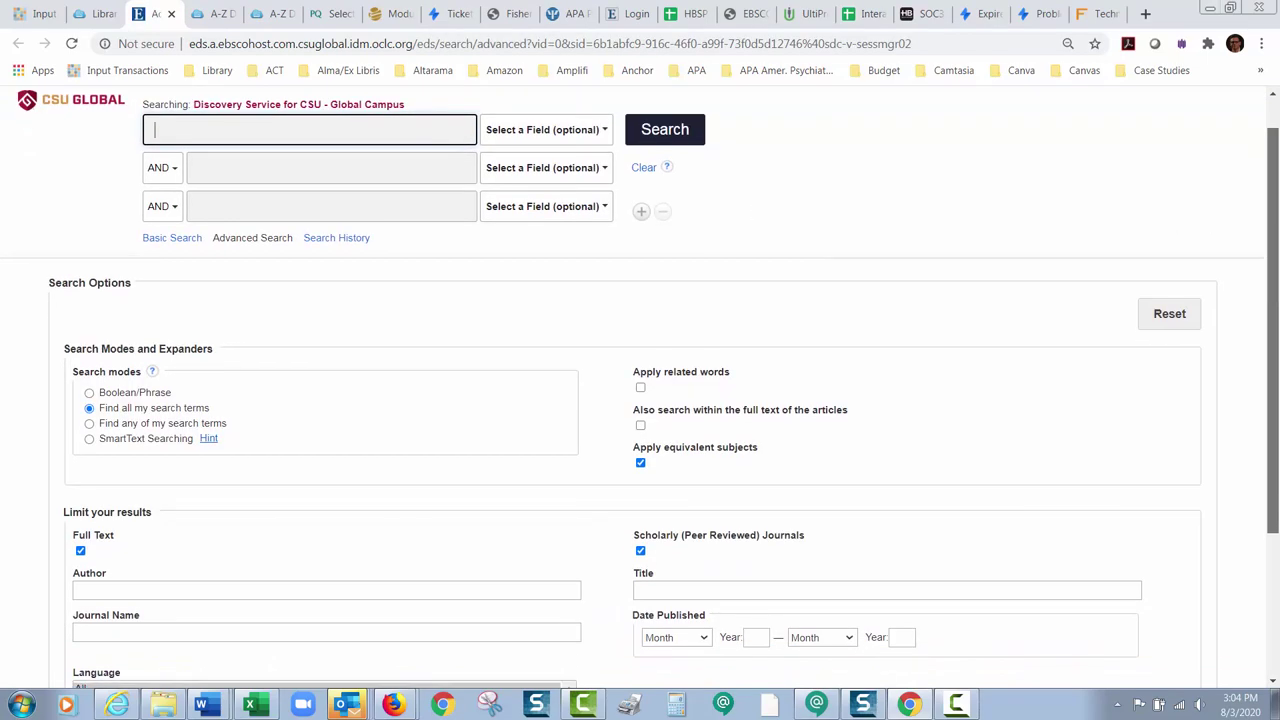
{"action": "scroll", "coordinate": [1275, 228], "scroll_direction": "down", "scroll_amount": 1}
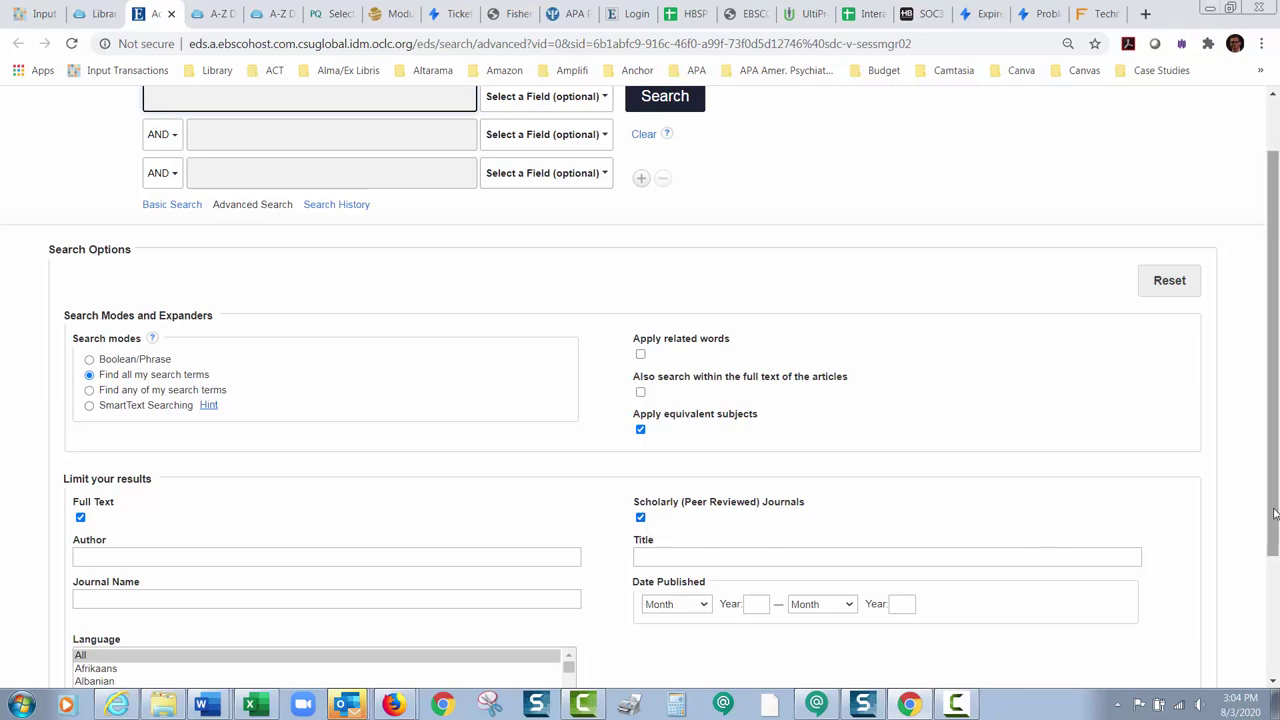
{"action": "scroll", "coordinate": [1274, 513], "scroll_direction": "up", "scroll_amount": 1}
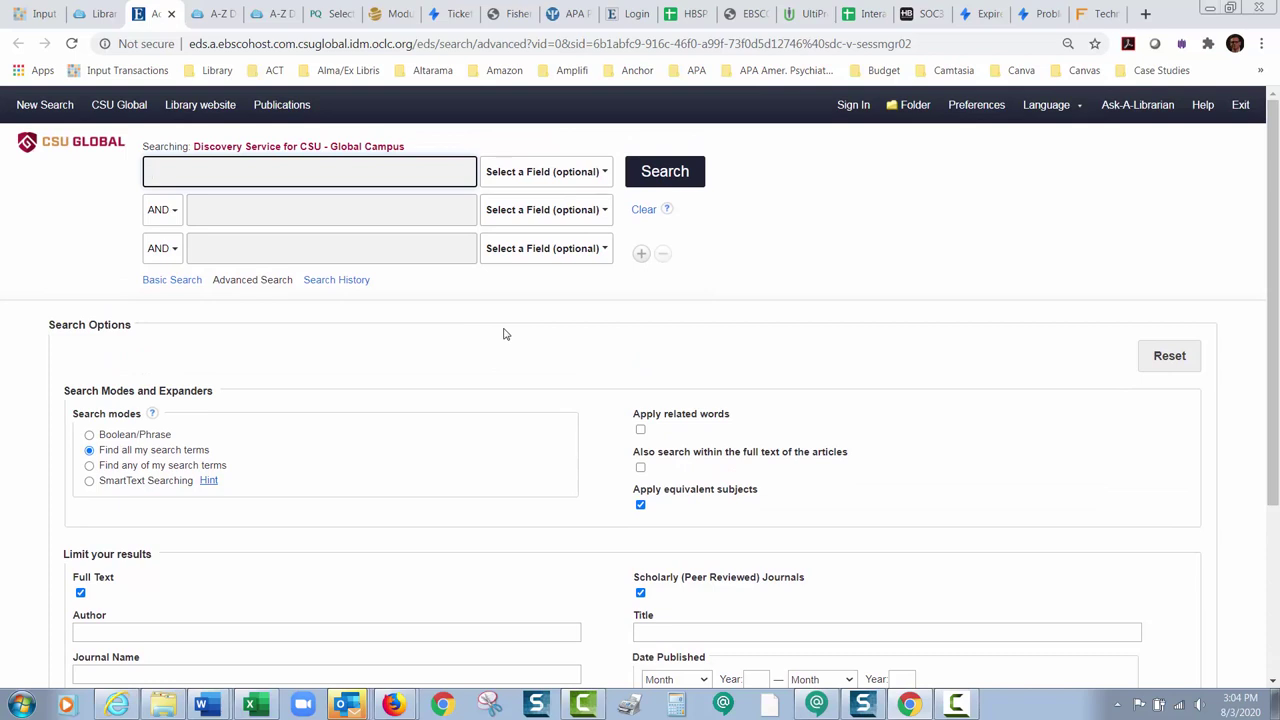
{"action": "type", "text": "\"so"}
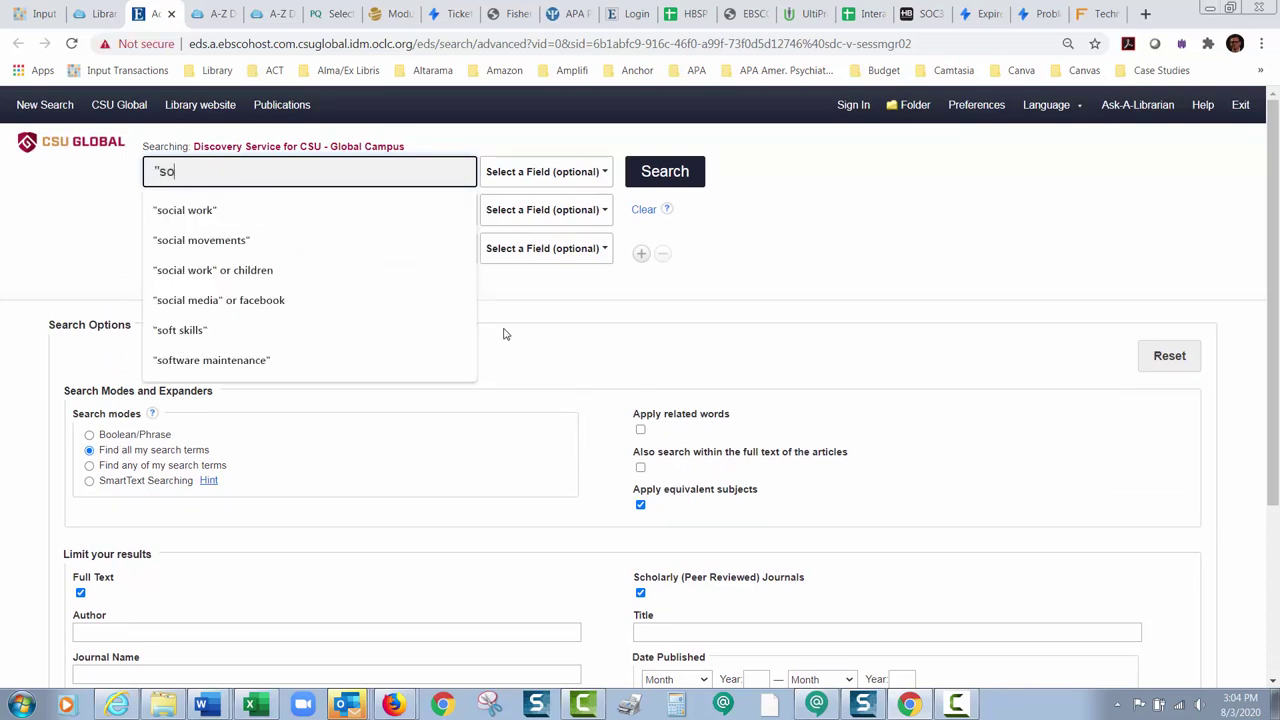
{"action": "type", "text": "cial movements"}
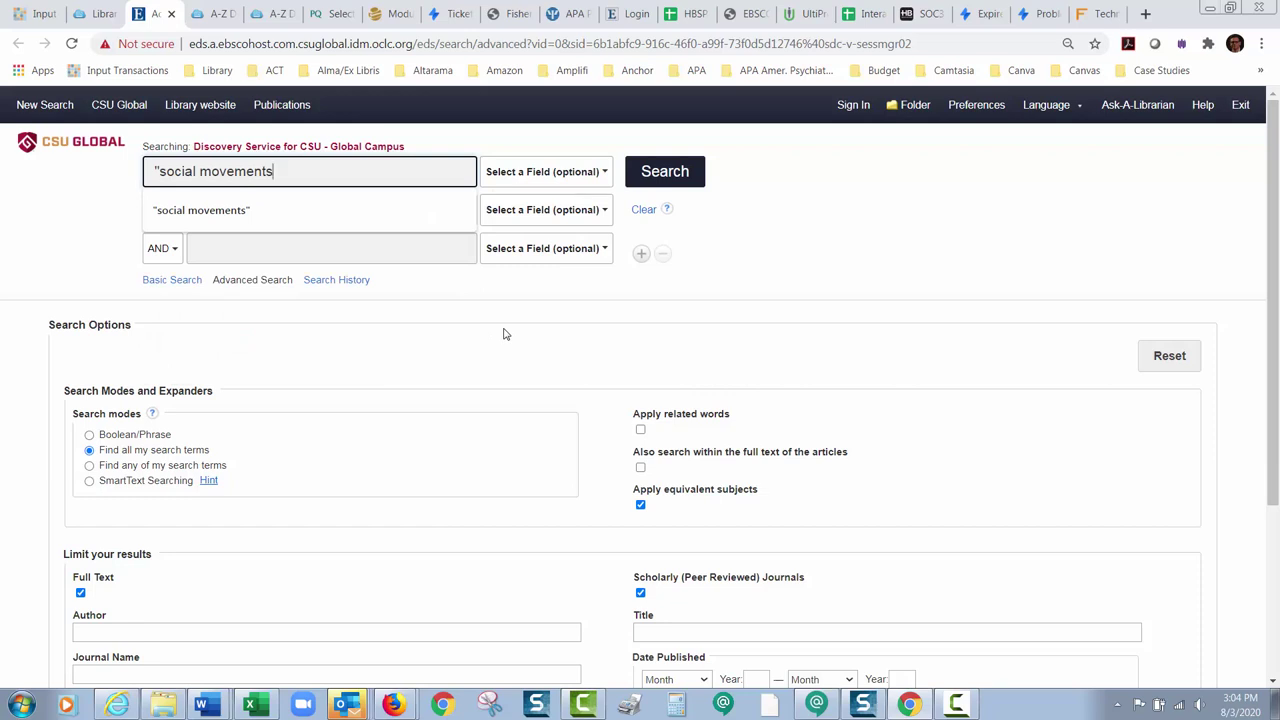
{"action": "type", "text": "\""}
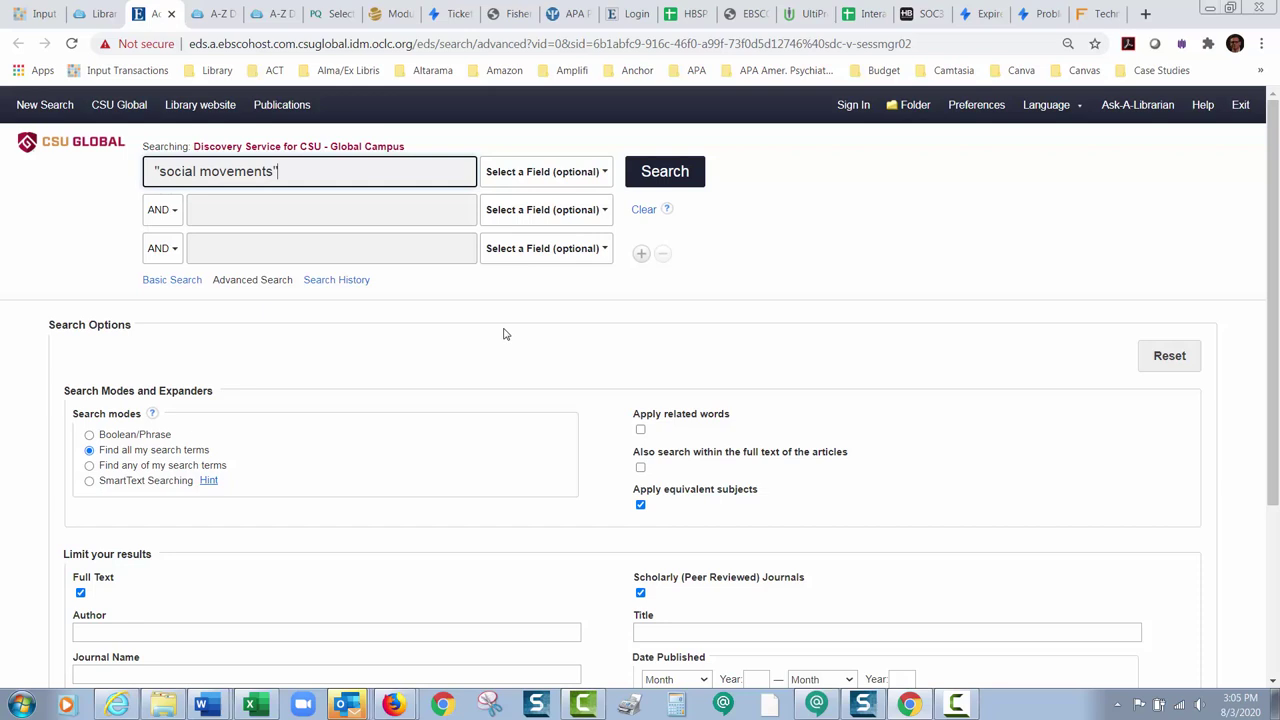
{"action": "left_click", "coordinate": [680, 180]}
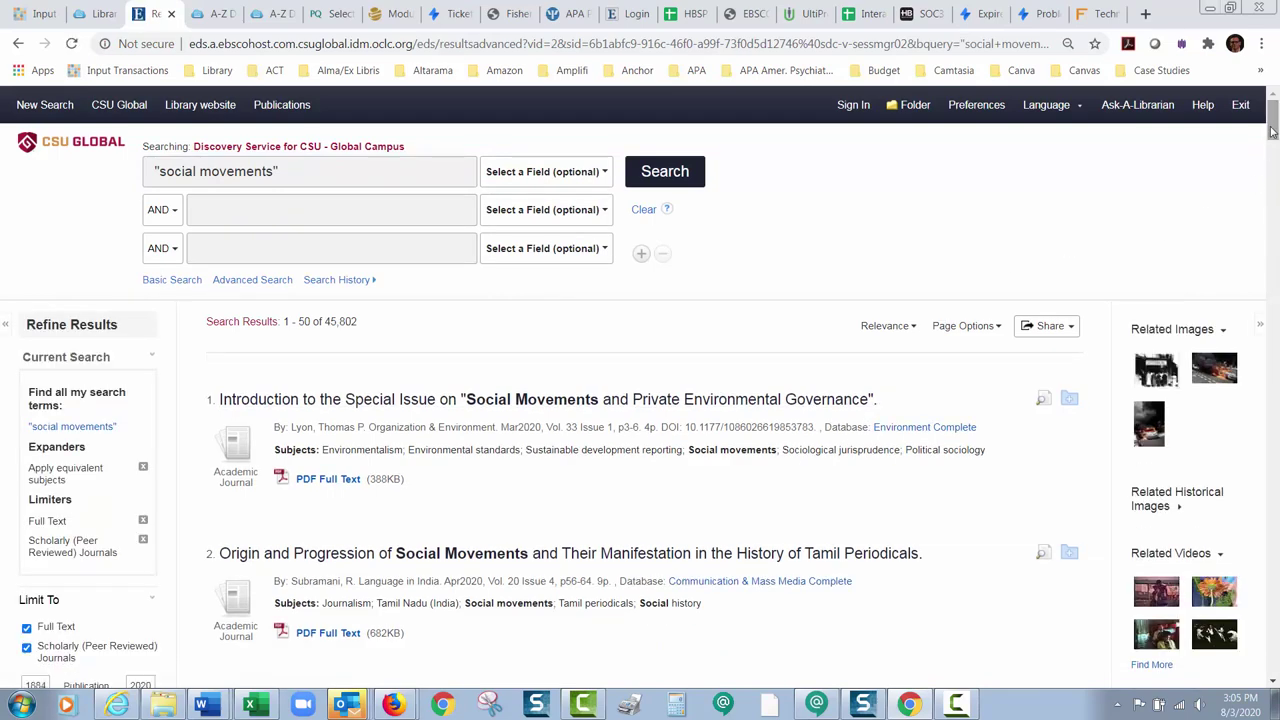
- Remove the Scholarly (Peer Reviewed) Journals limit from the "social movements" results
{"action": "left_click_drag", "start_coordinate": [1273, 130], "coordinate": [1273, 138]}
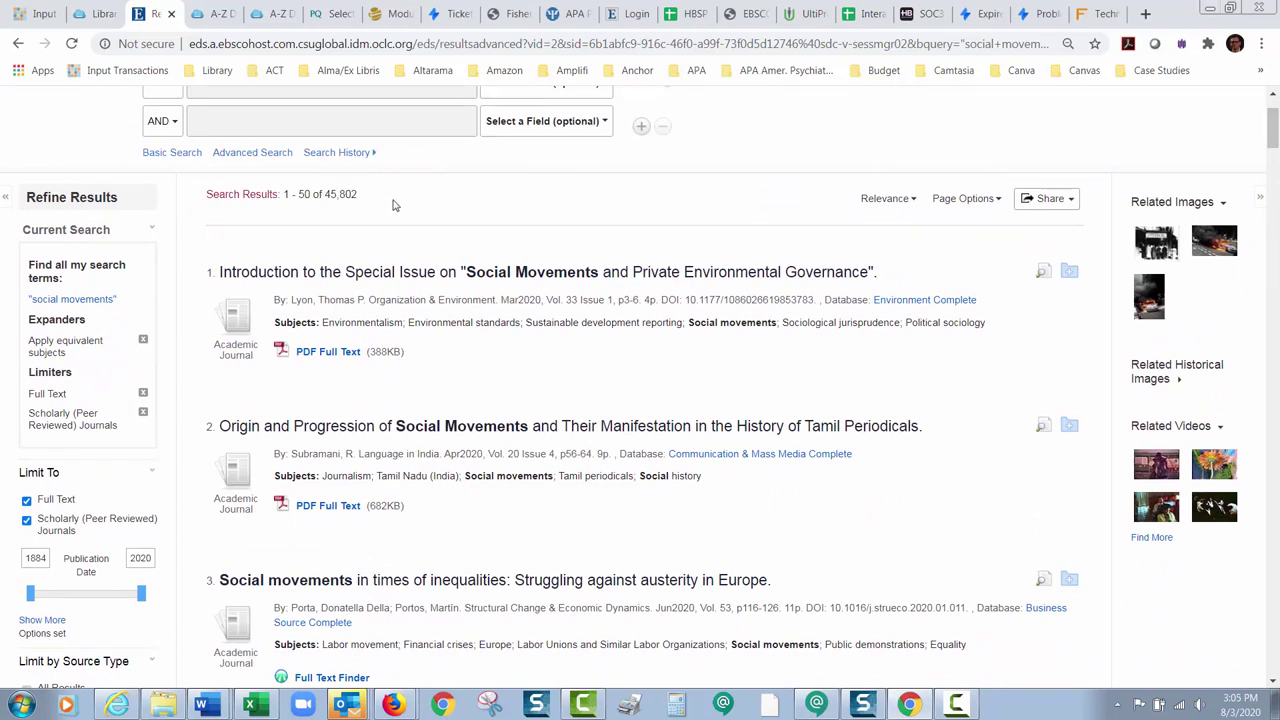
{"action": "left_click_drag", "start_coordinate": [1274, 140], "coordinate": [1274, 147]}
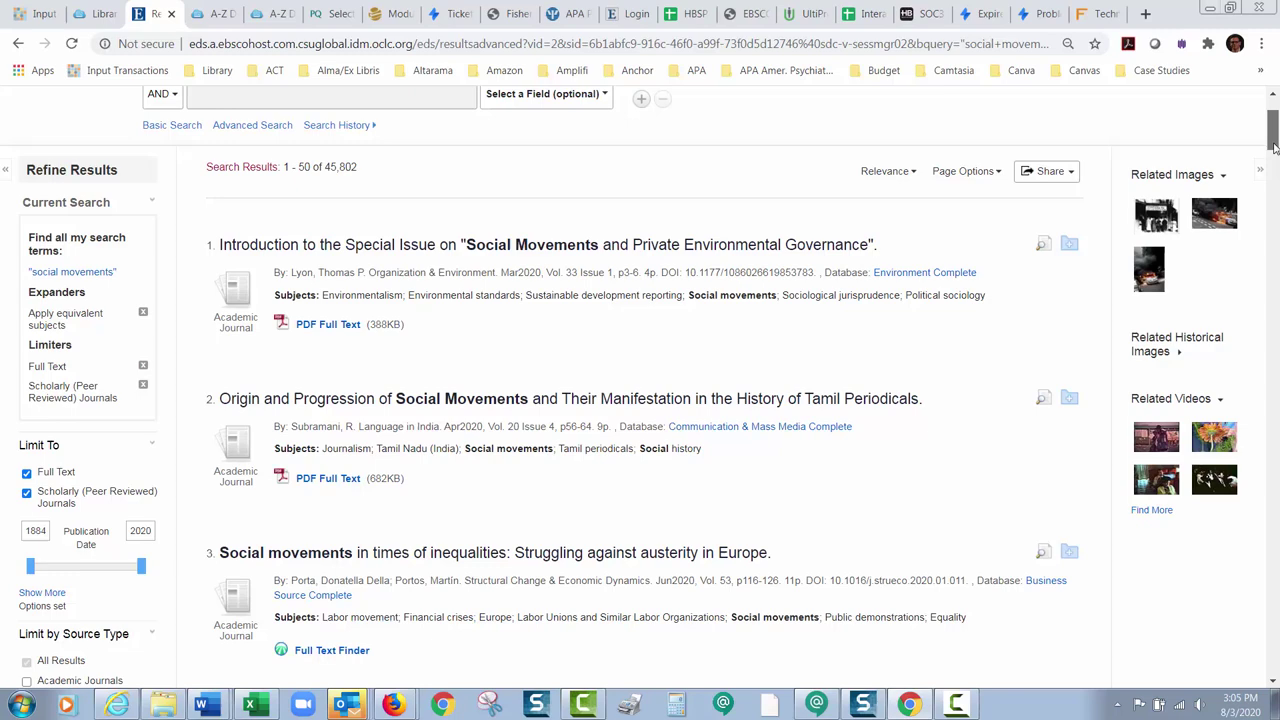
{"action": "left_click_drag", "start_coordinate": [1273, 147], "coordinate": [1274, 145]}
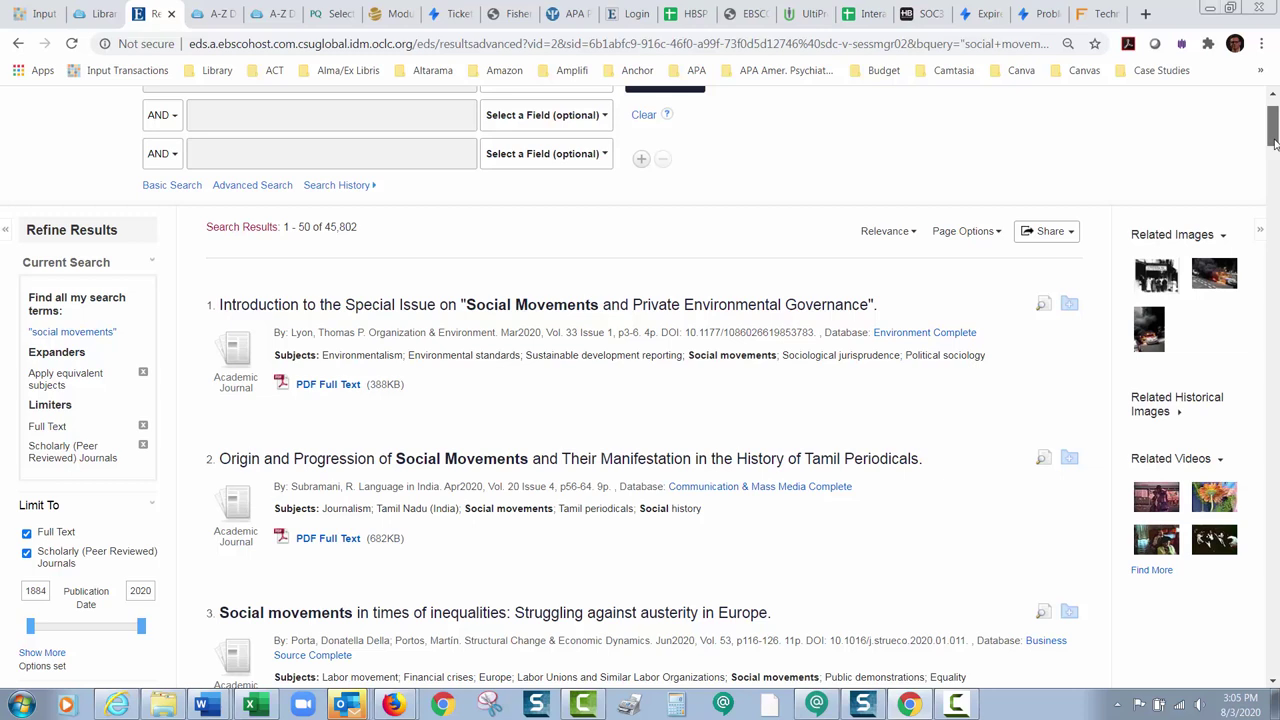
{"action": "left_click_drag", "start_coordinate": [1275, 145], "coordinate": [1275, 137]}
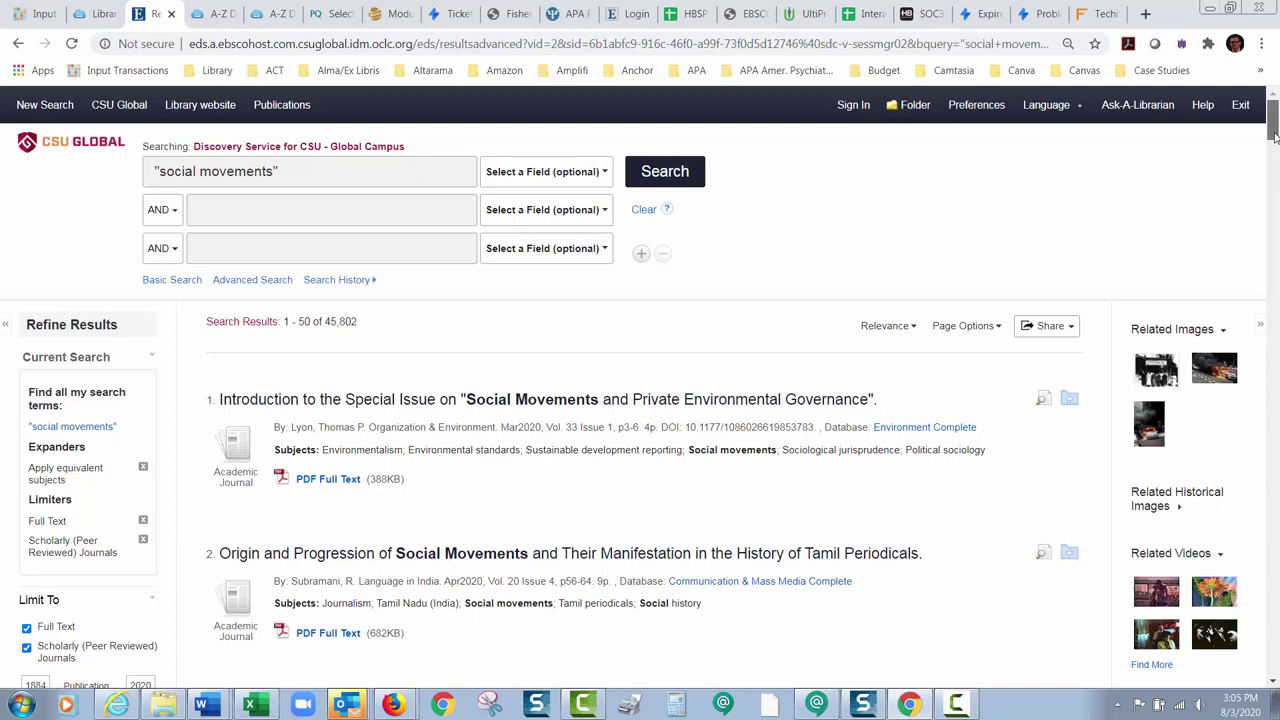
{"action": "left_click_drag", "start_coordinate": [1275, 137], "coordinate": [1275, 148]}
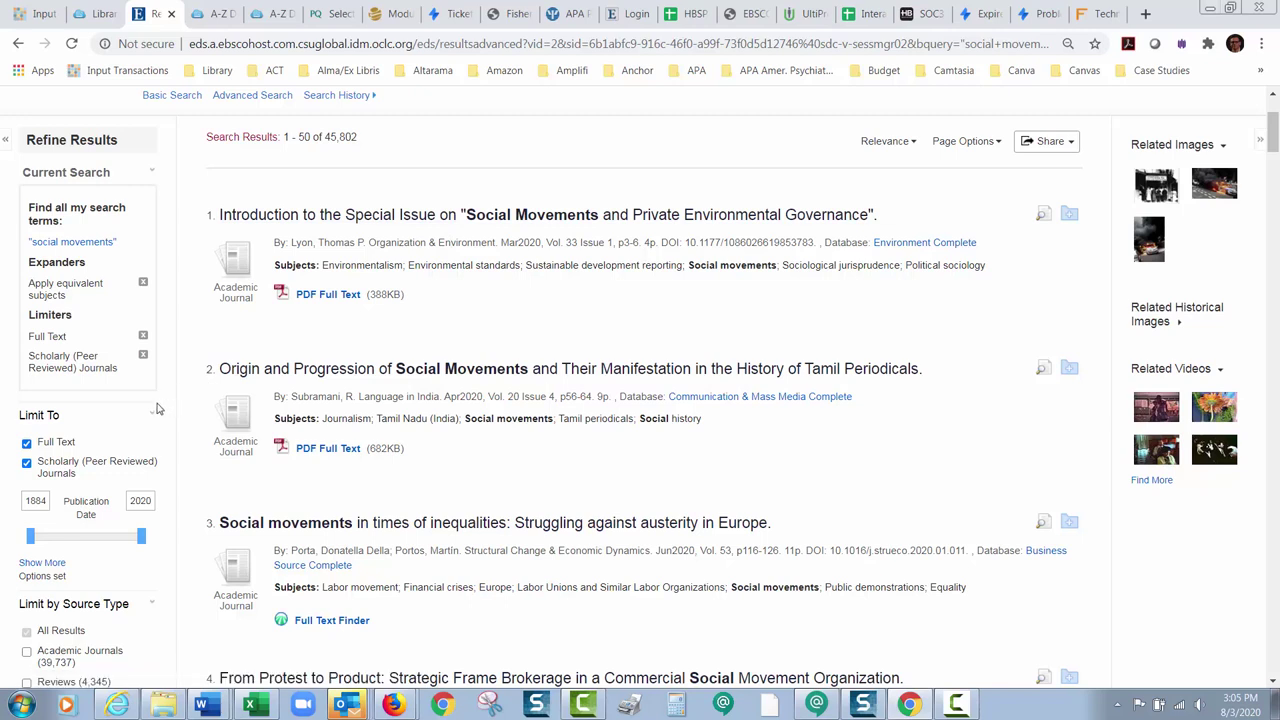
{"action": "left_click", "coordinate": [27, 464]}
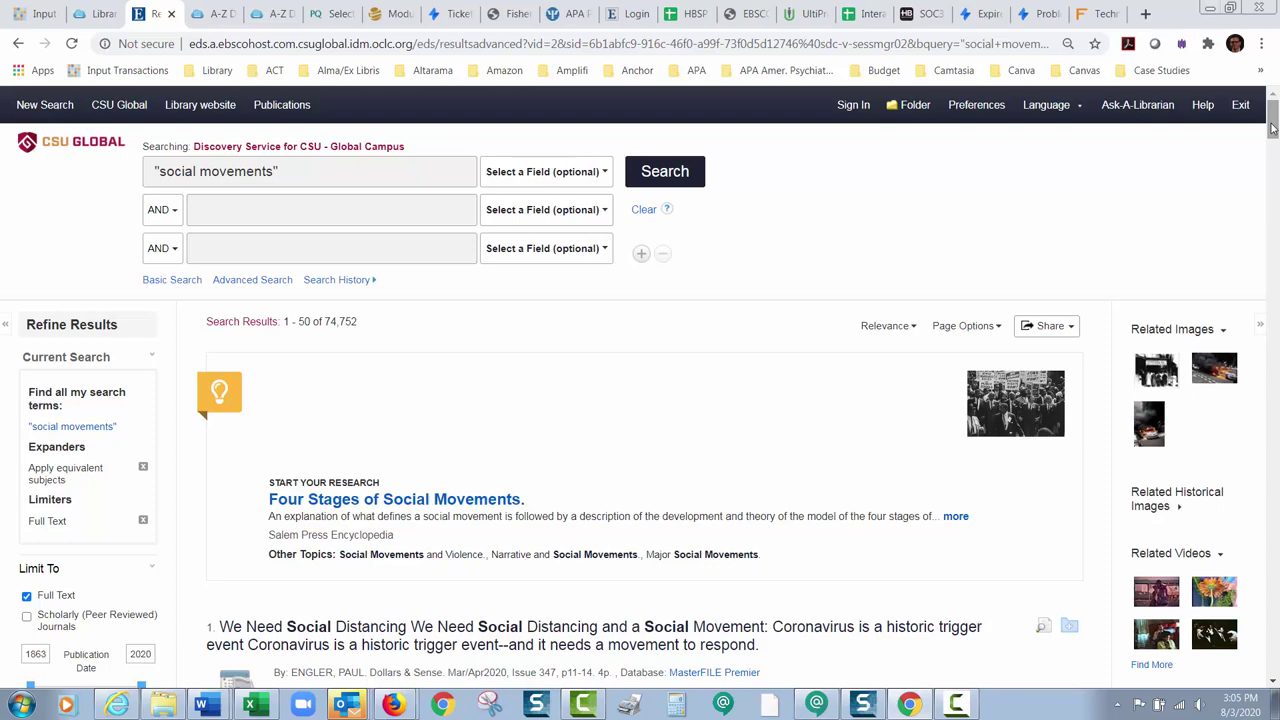
- Open the research starter article "Four Stages of Social Movements" from the results
{"action": "left_click_drag", "start_coordinate": [1272, 127], "coordinate": [1272, 133]}
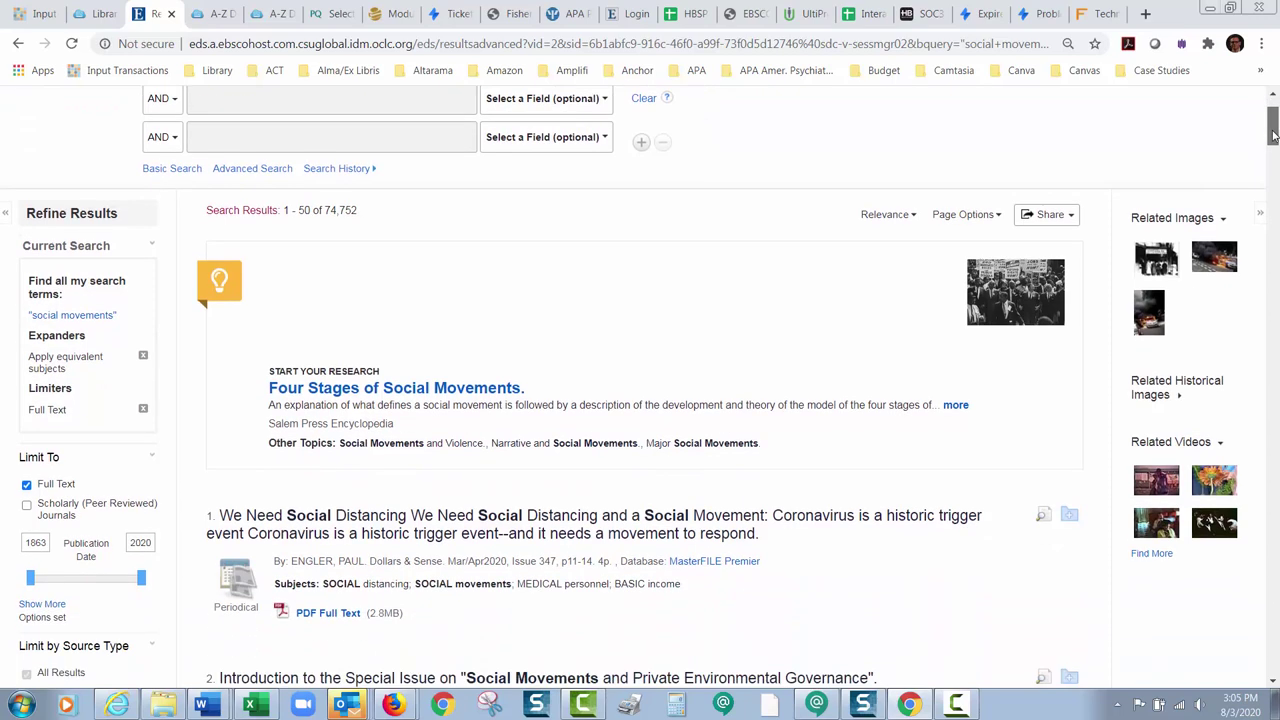
{"action": "left_click", "coordinate": [345, 395]}
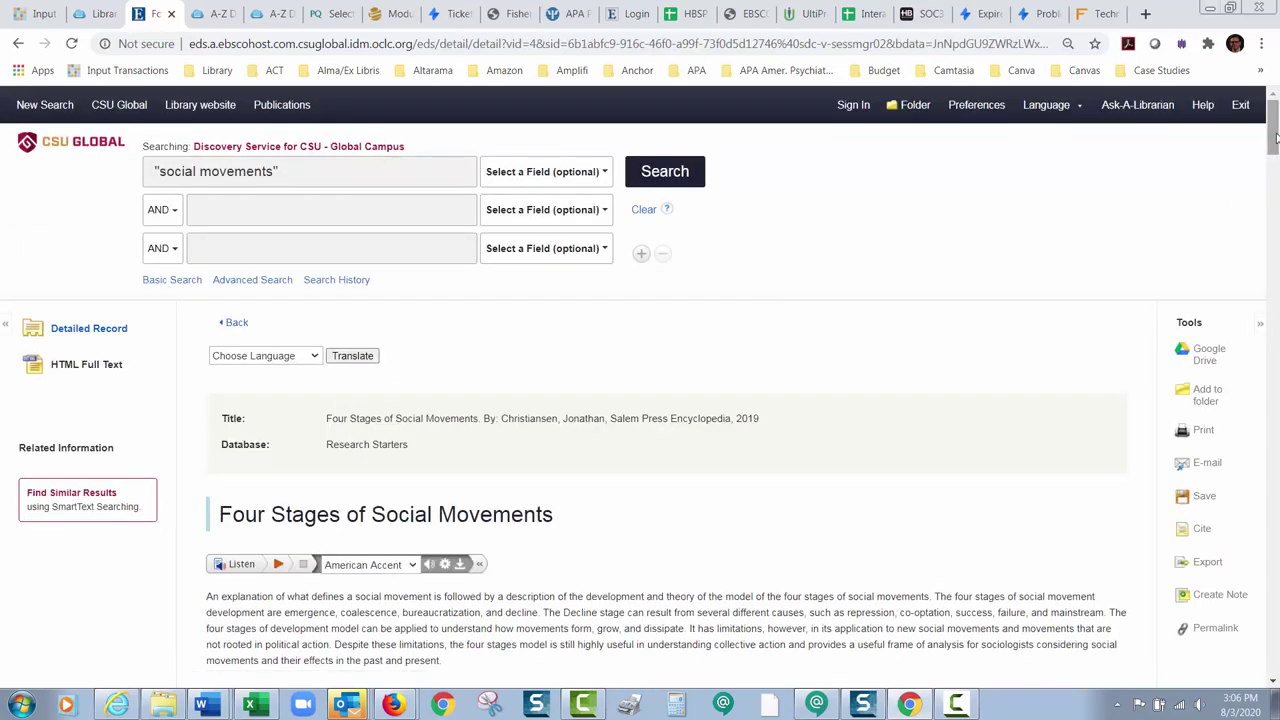
- Examine the article's tools, overview, definition and four stages sections, and return to the results list
{"action": "left_click_drag", "start_coordinate": [1276, 138], "coordinate": [1274, 147]}
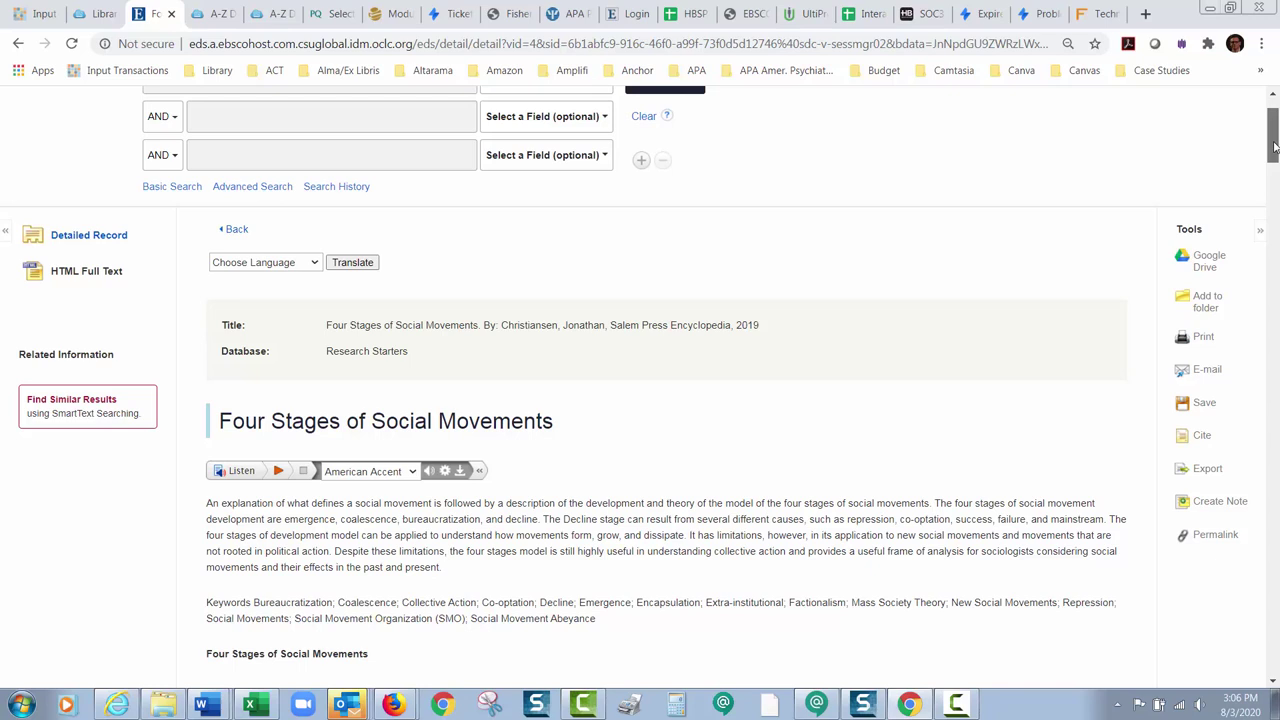
{"action": "scroll", "coordinate": [1274, 146], "scroll_direction": "up", "scroll_amount": 1}
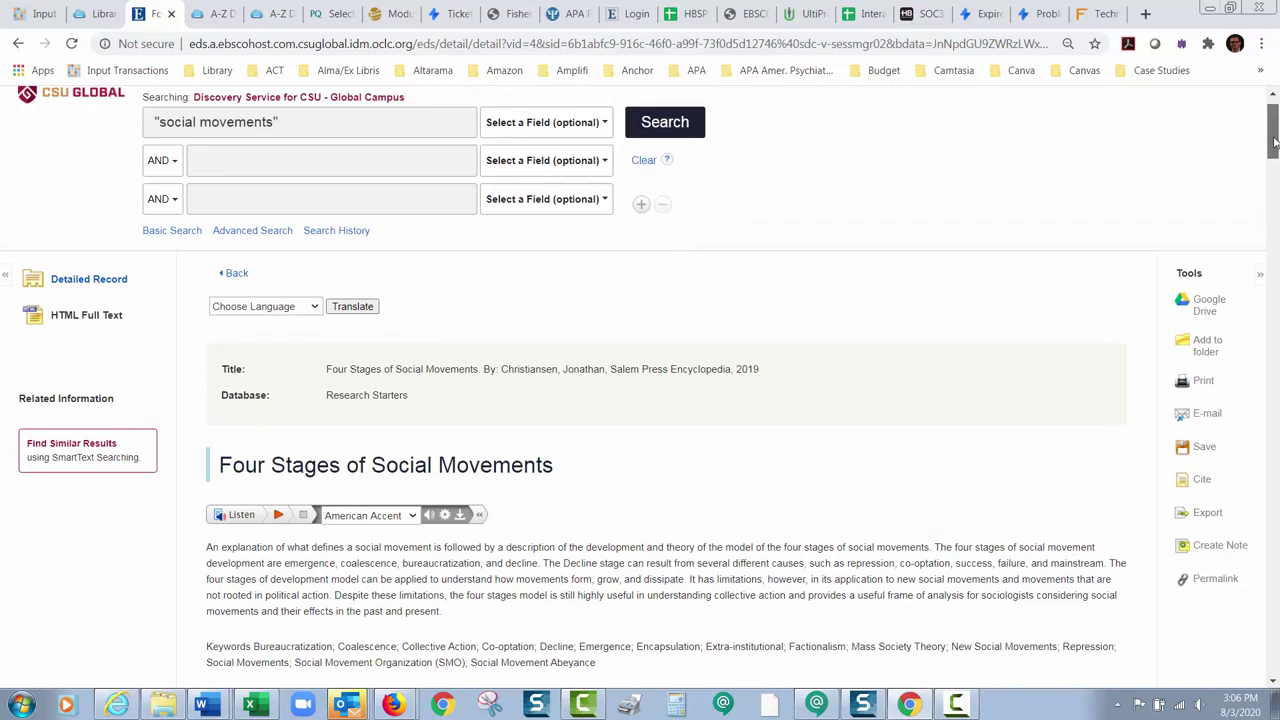
{"action": "scroll", "coordinate": [1274, 146], "scroll_direction": "up", "scroll_amount": 1}
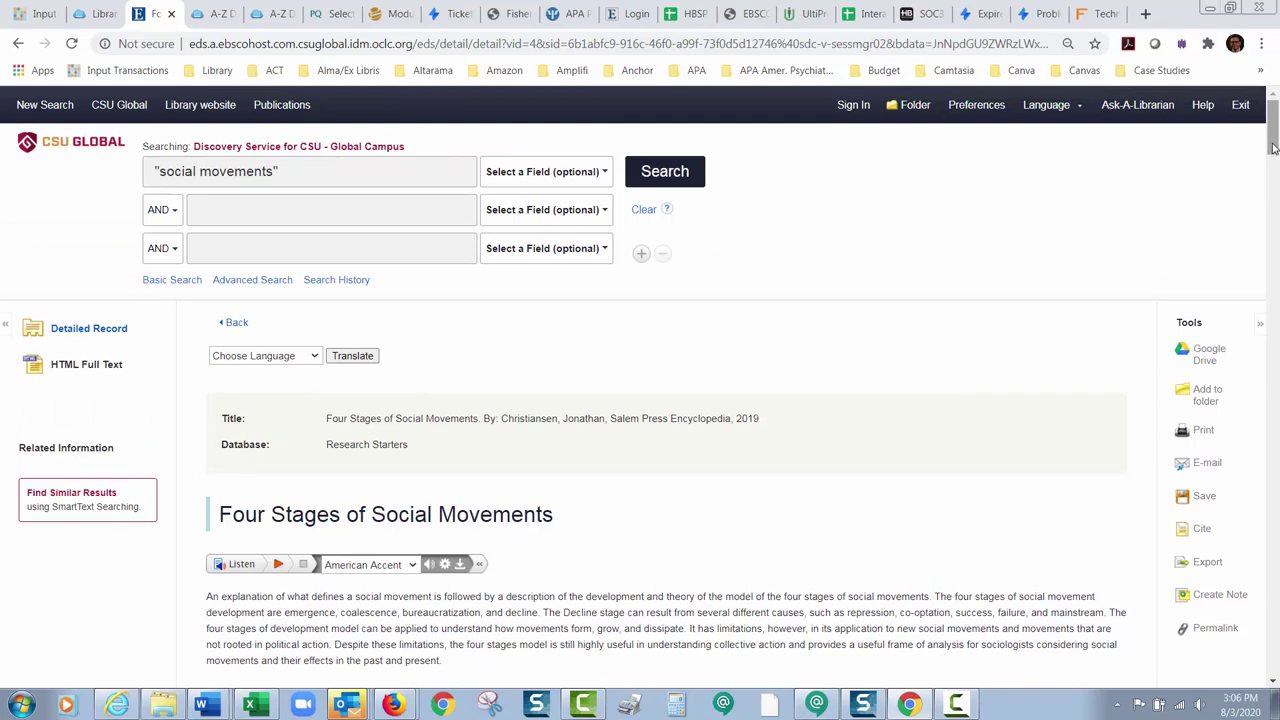
{"action": "left_click_drag", "start_coordinate": [1274, 148], "coordinate": [1274, 163]}
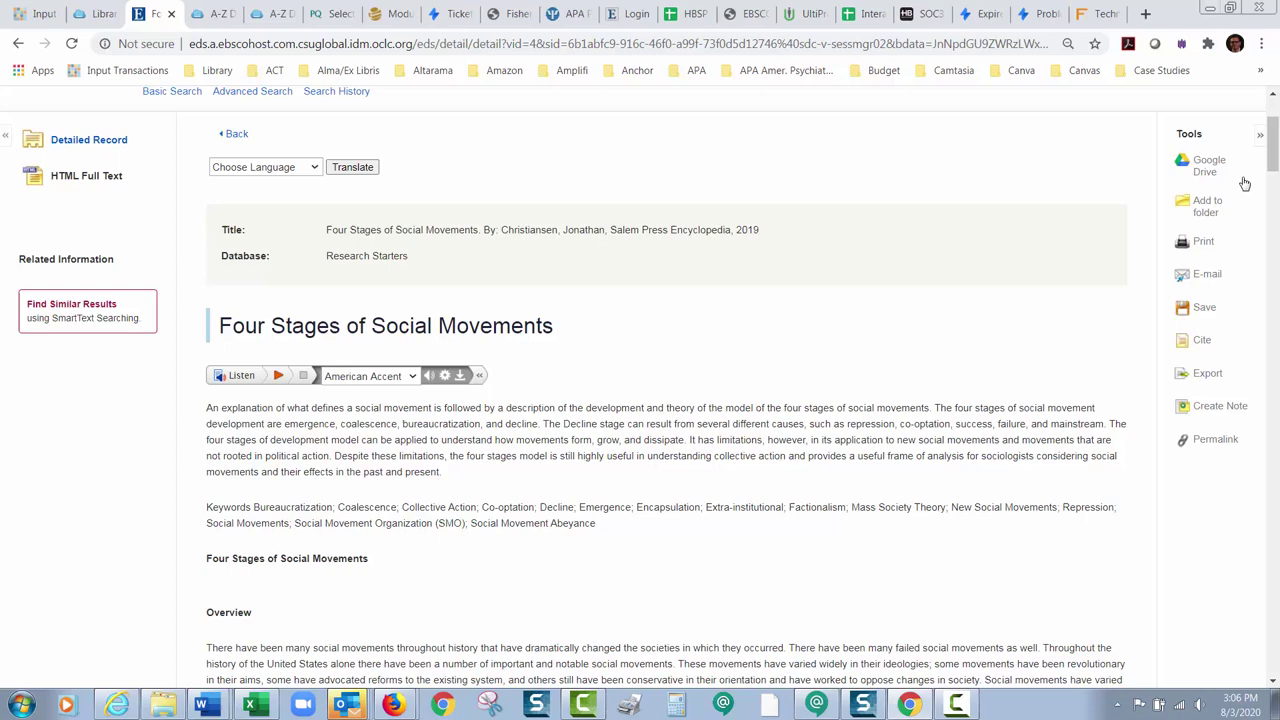
{"action": "left_click_drag", "start_coordinate": [1274, 157], "coordinate": [1274, 190]}
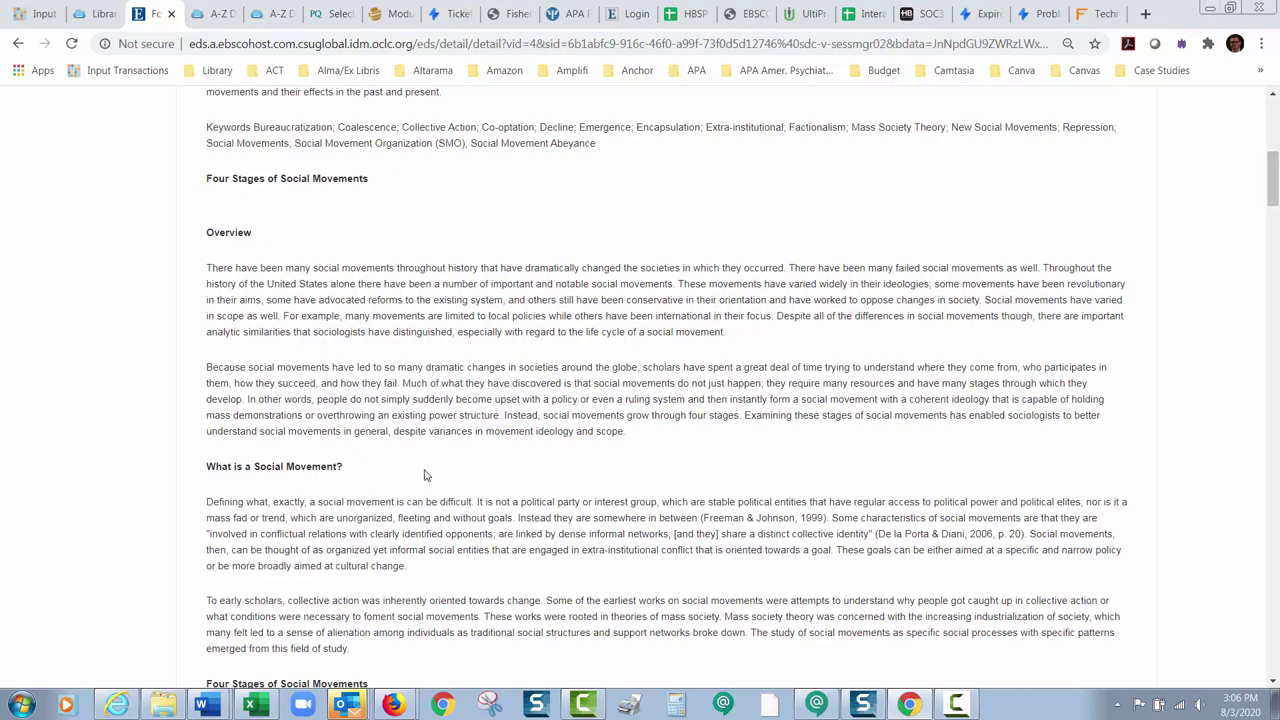
{"action": "left_click_drag", "start_coordinate": [1274, 200], "coordinate": [1274, 208]}
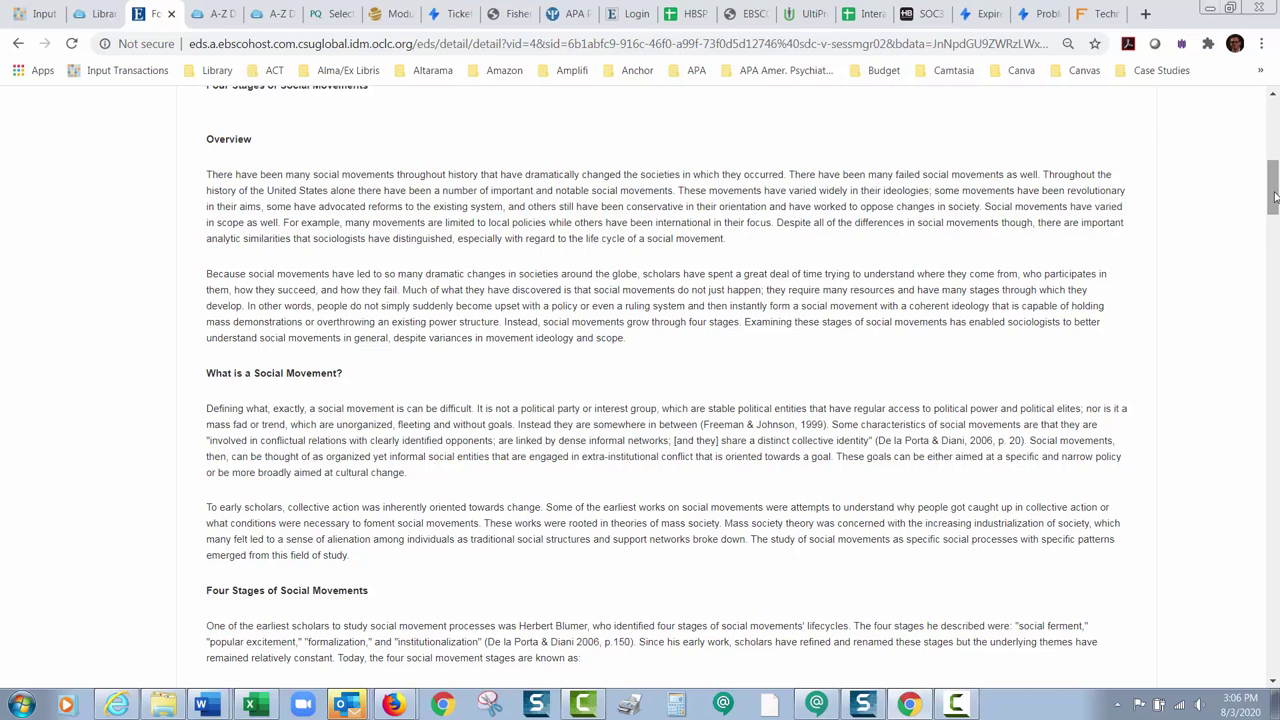
{"action": "left_click_drag", "start_coordinate": [1274, 197], "coordinate": [1274, 221]}
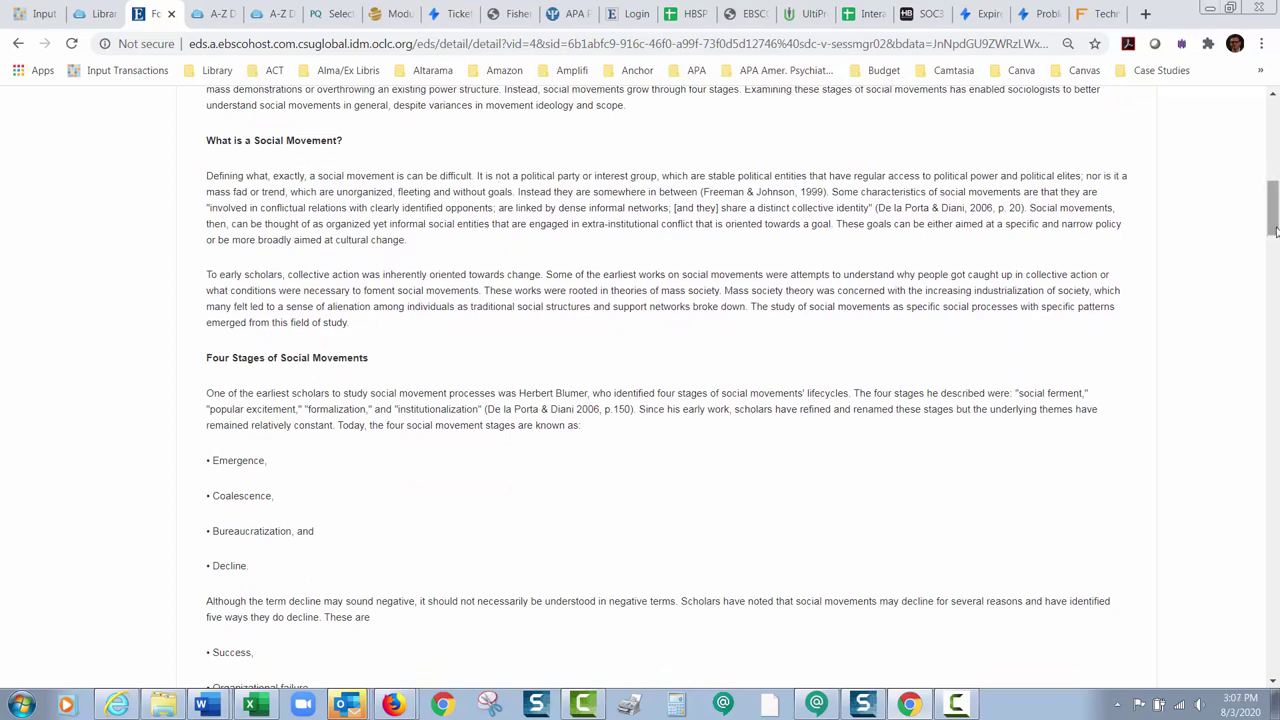
{"action": "left_click_drag", "start_coordinate": [1272, 225], "coordinate": [1277, 145]}
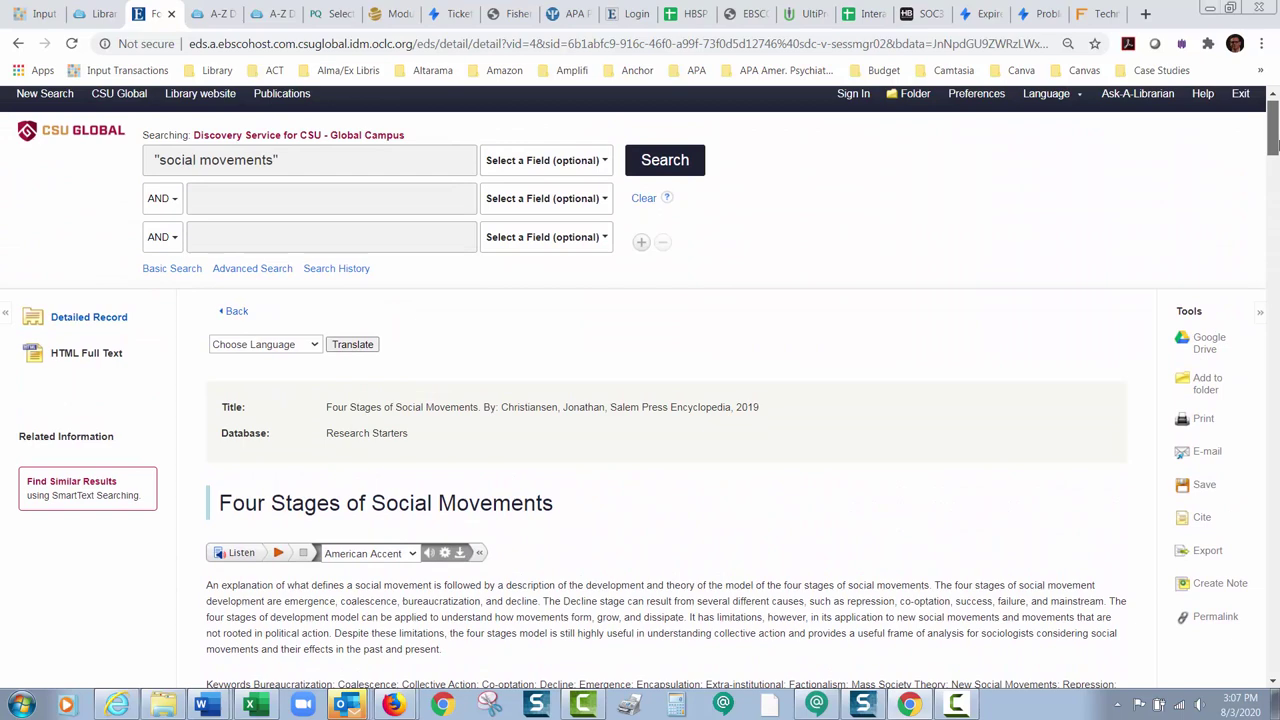
{"action": "left_click", "coordinate": [236, 313]}
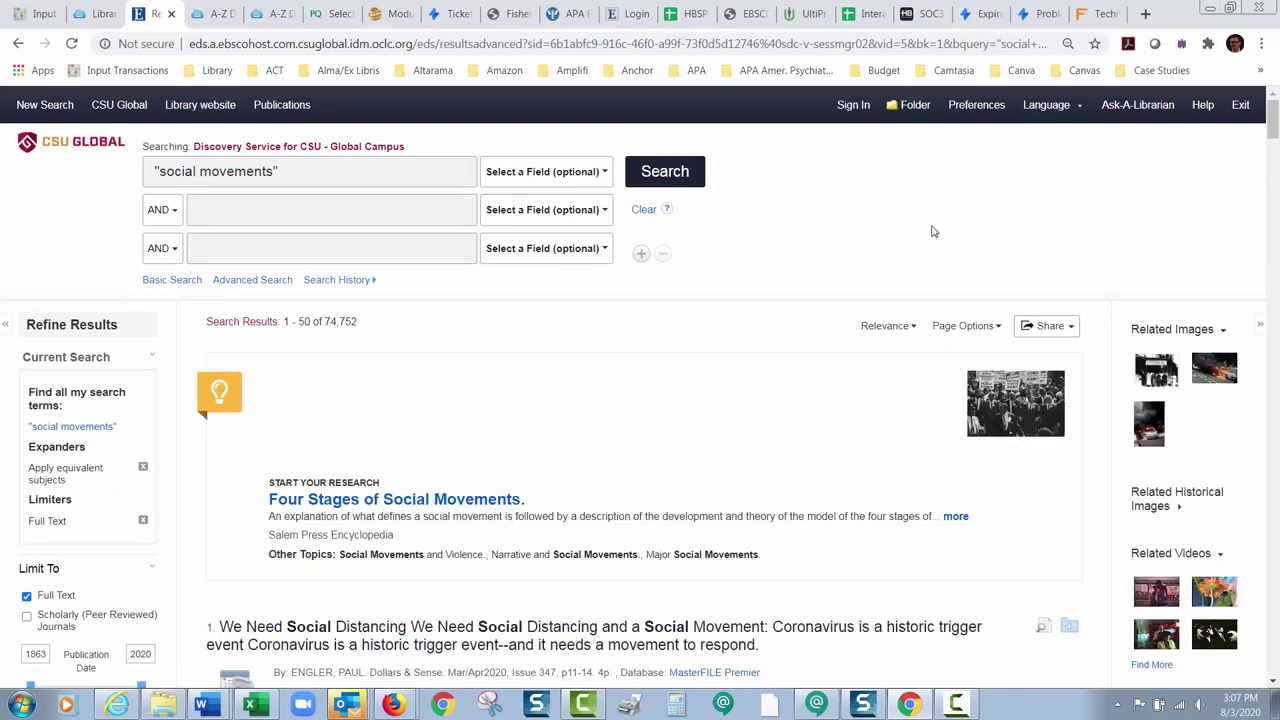
- Limit the results to the eBooks source type using the full source type list
{"action": "left_click_drag", "start_coordinate": [1274, 135], "coordinate": [1274, 148]}
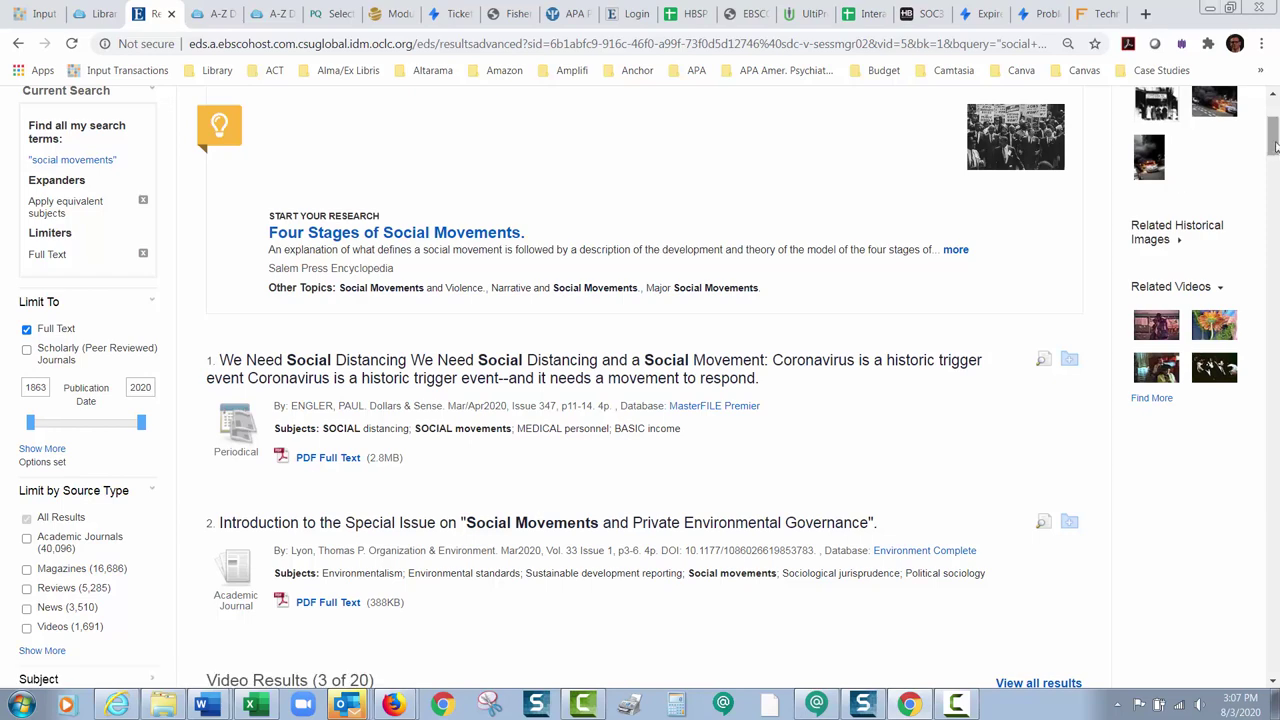
{"action": "left_click_drag", "start_coordinate": [1275, 145], "coordinate": [1275, 165]}
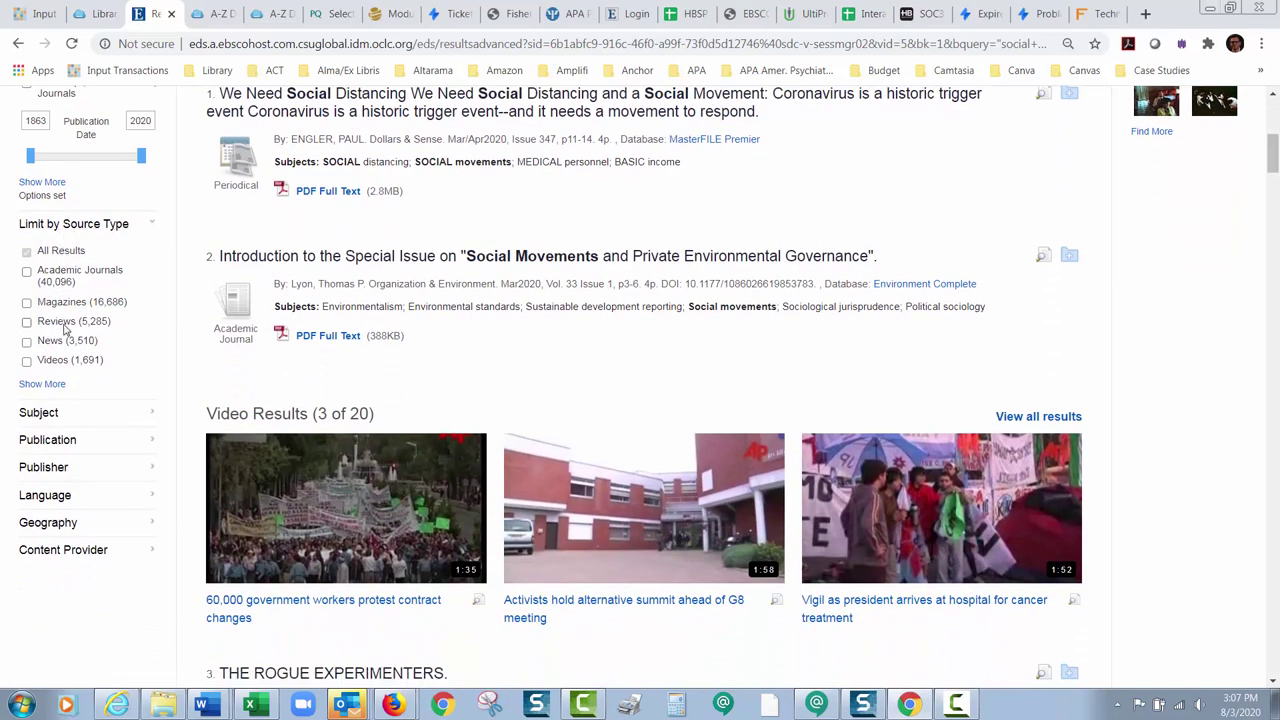
{"action": "left_click", "coordinate": [40, 384]}
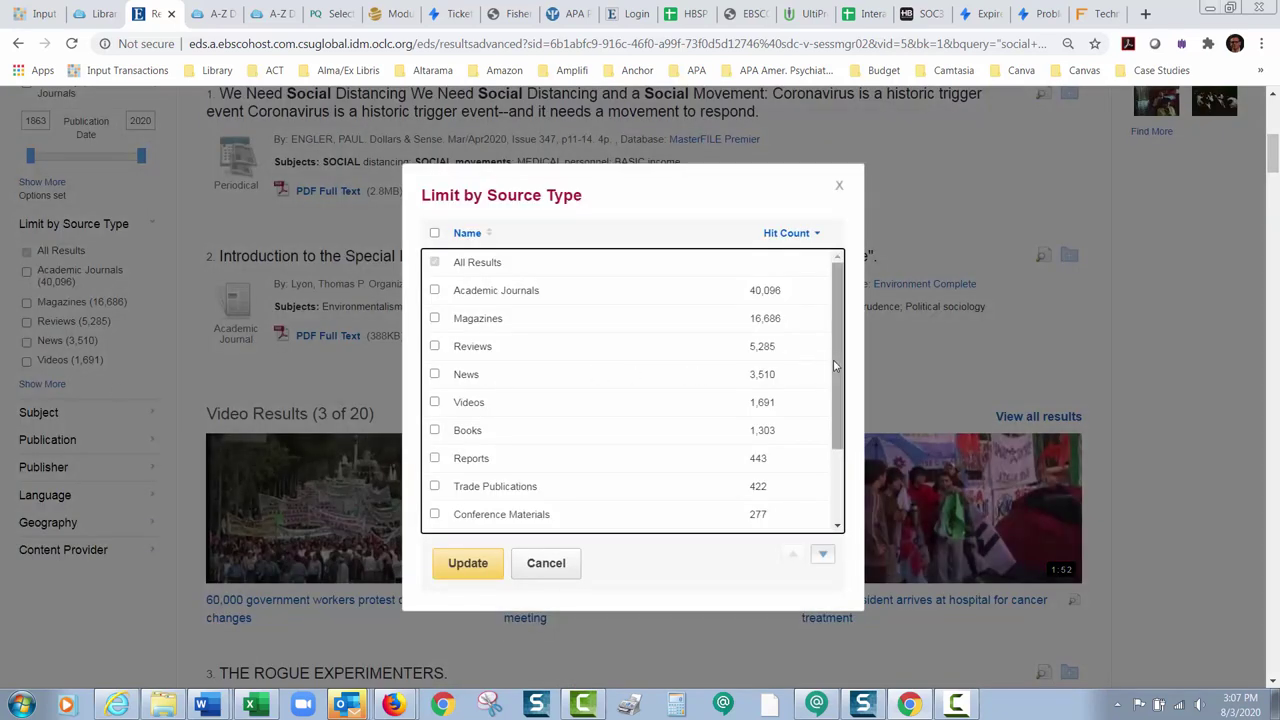
{"action": "left_click_drag", "start_coordinate": [833, 359], "coordinate": [834, 443]}
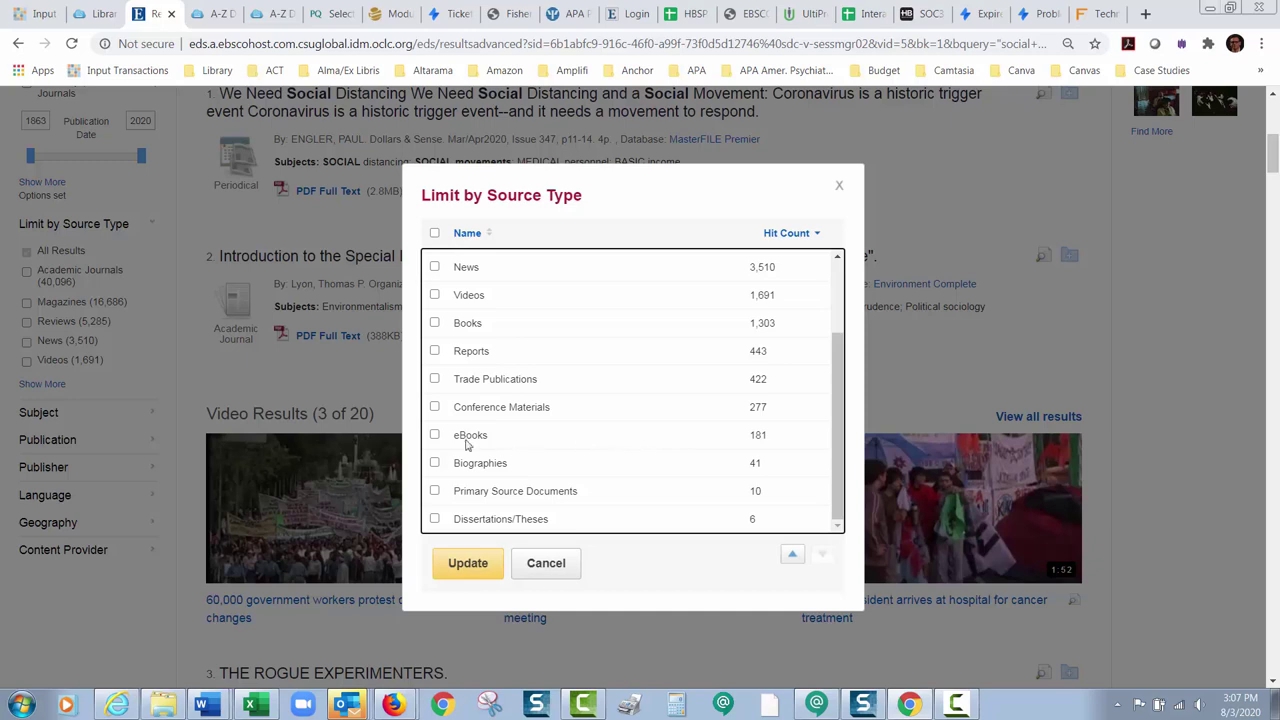
{"action": "left_click", "coordinate": [434, 436]}
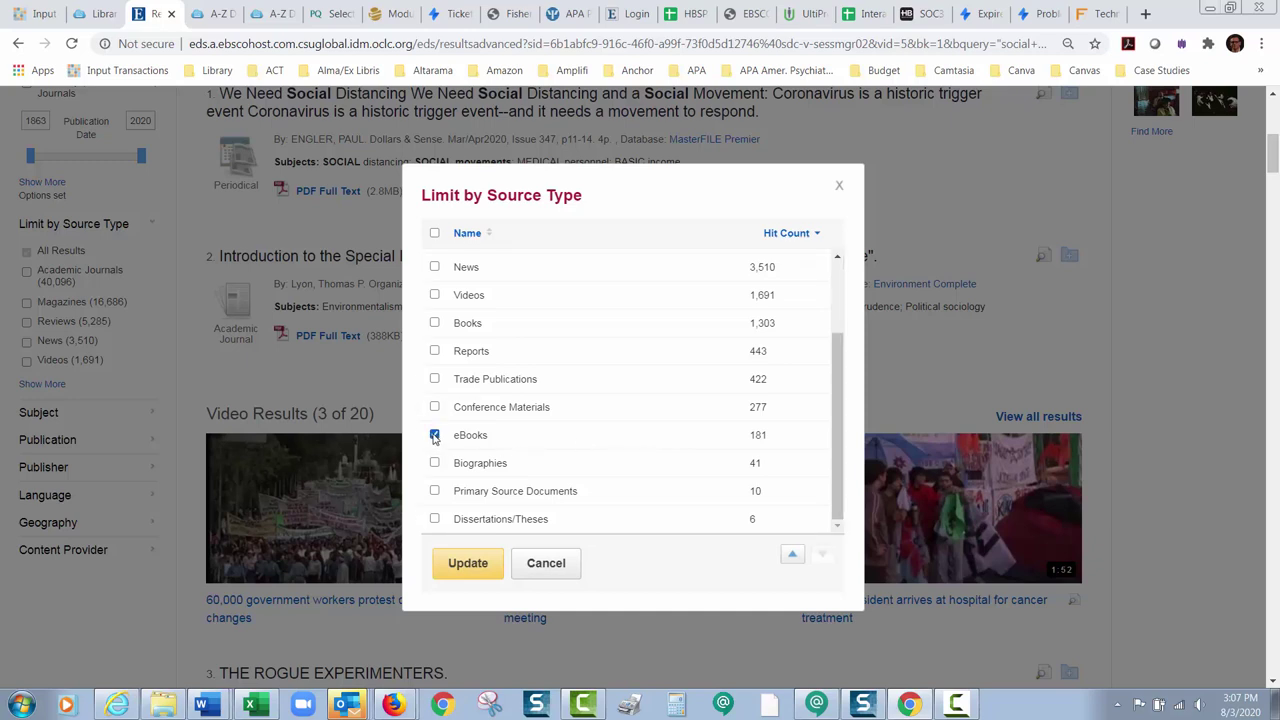
{"action": "left_click", "coordinate": [452, 565]}
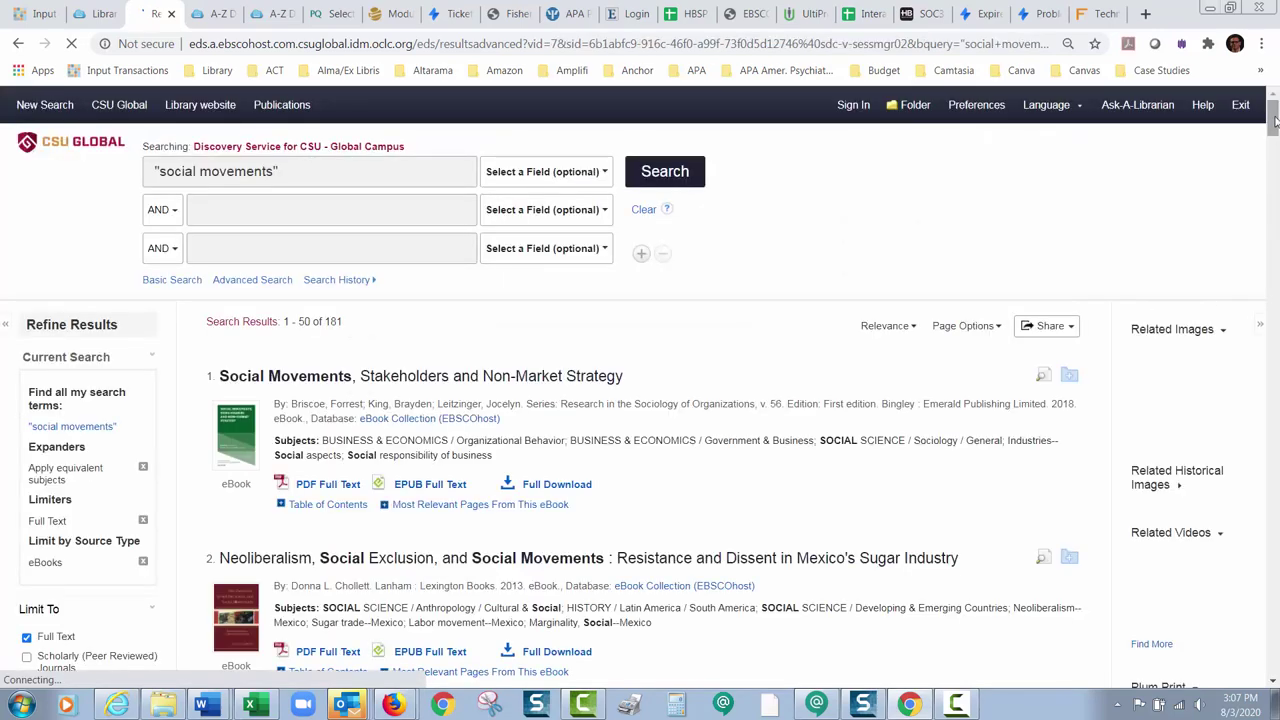
- Replace the eBooks source type limit with Videos for the "social movements" results using the full source type list
{"action": "left_click_drag", "start_coordinate": [1275, 117], "coordinate": [1275, 123]}
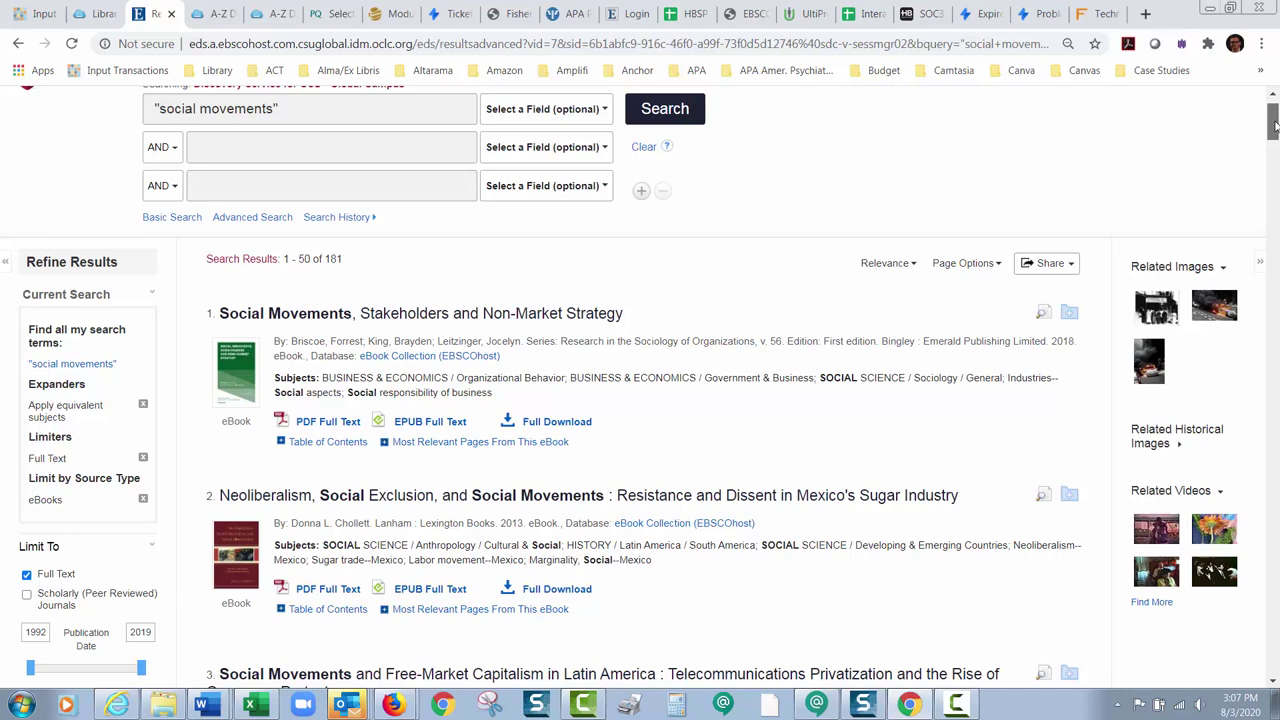
{"action": "left_click_drag", "start_coordinate": [1275, 124], "coordinate": [1275, 130]}
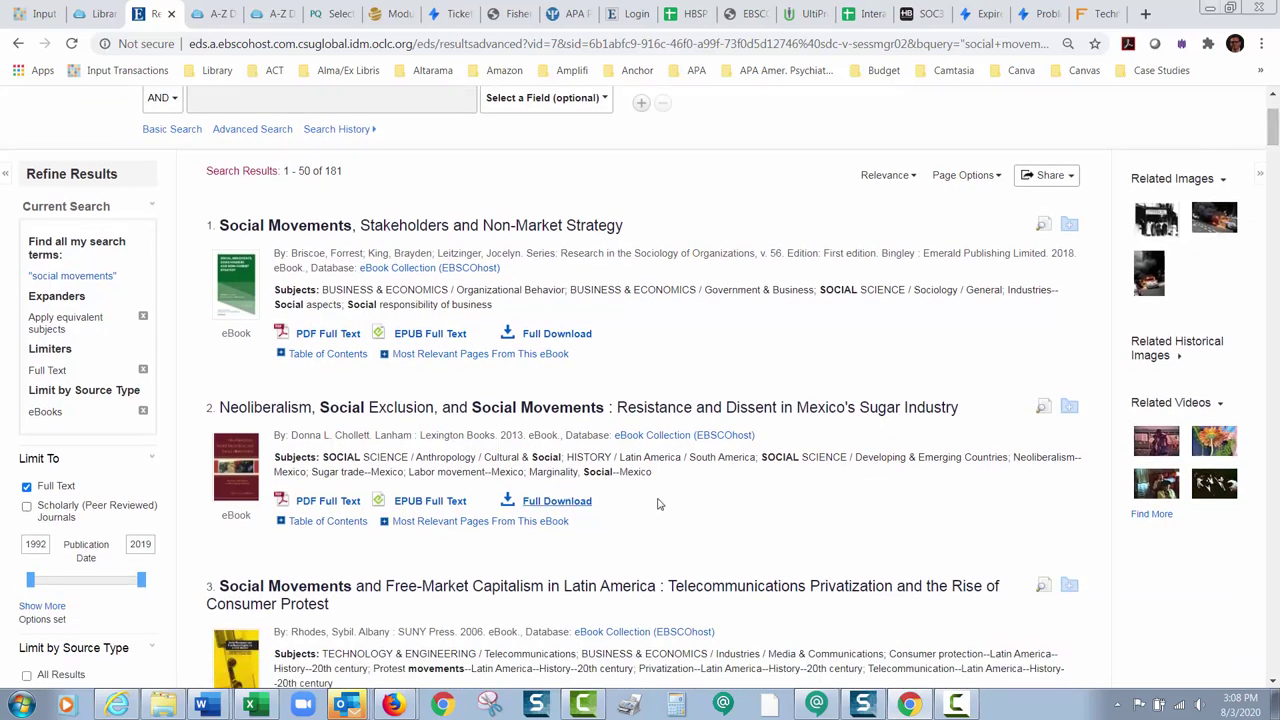
{"action": "left_click_drag", "start_coordinate": [1275, 135], "coordinate": [1273, 167]}
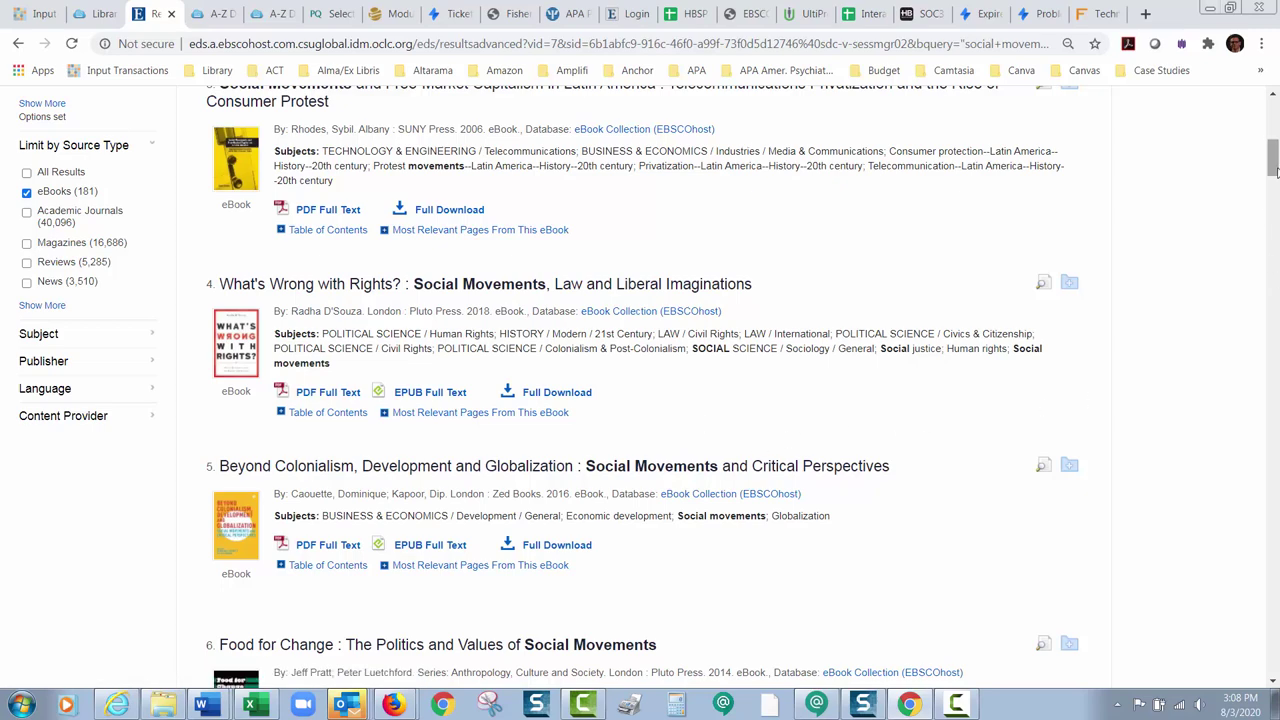
{"action": "left_click_drag", "start_coordinate": [1275, 168], "coordinate": [1274, 154]}
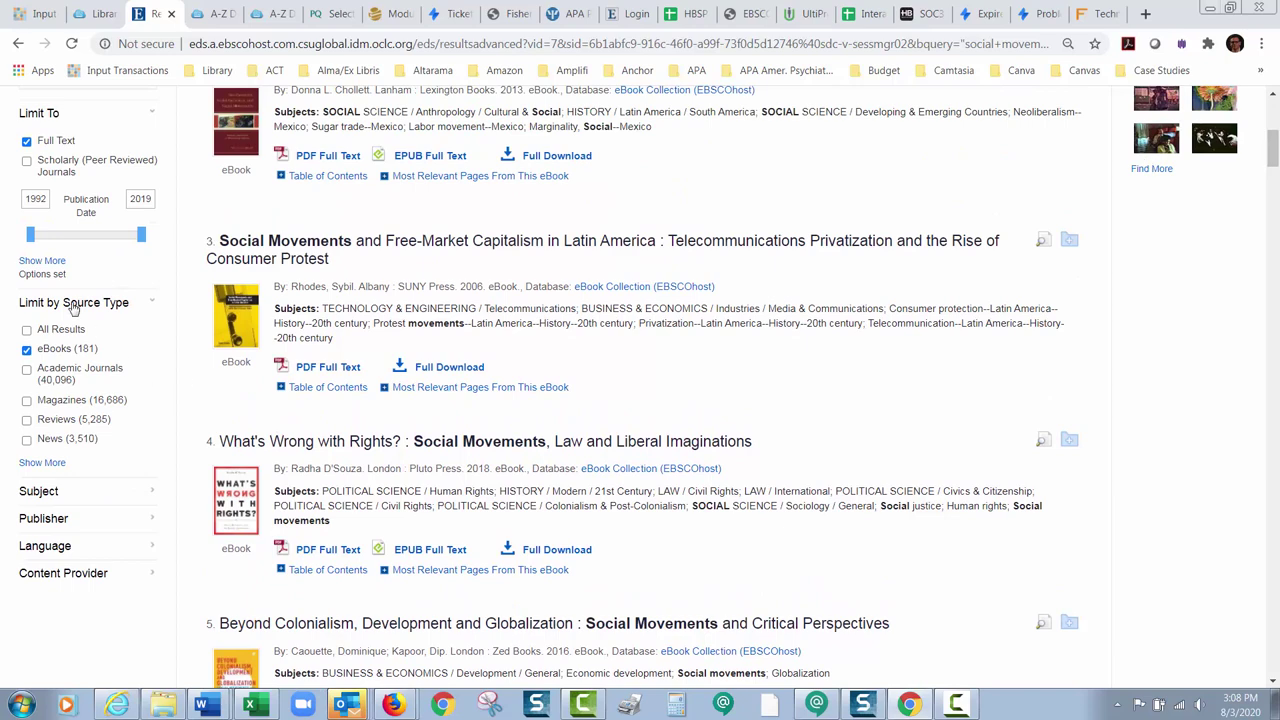
{"action": "left_click", "coordinate": [37, 464]}
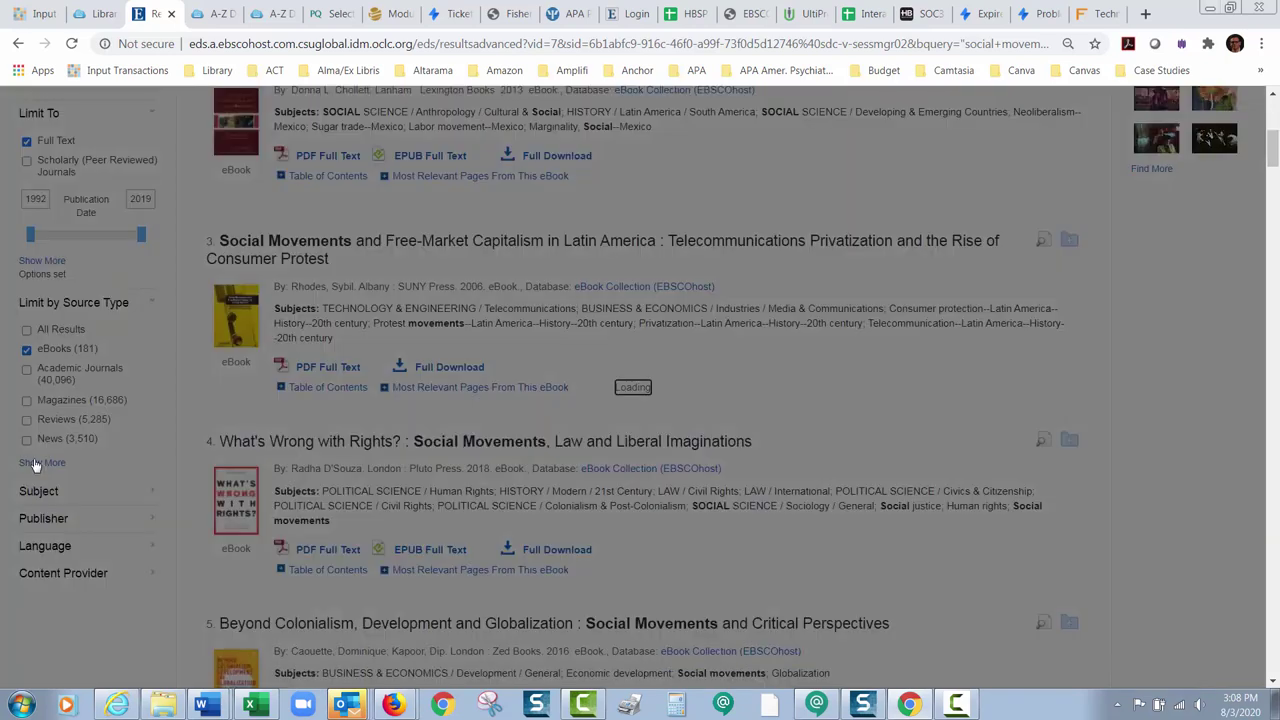
{"action": "scroll", "coordinate": [840, 345], "scroll_direction": "down", "scroll_amount": 2}
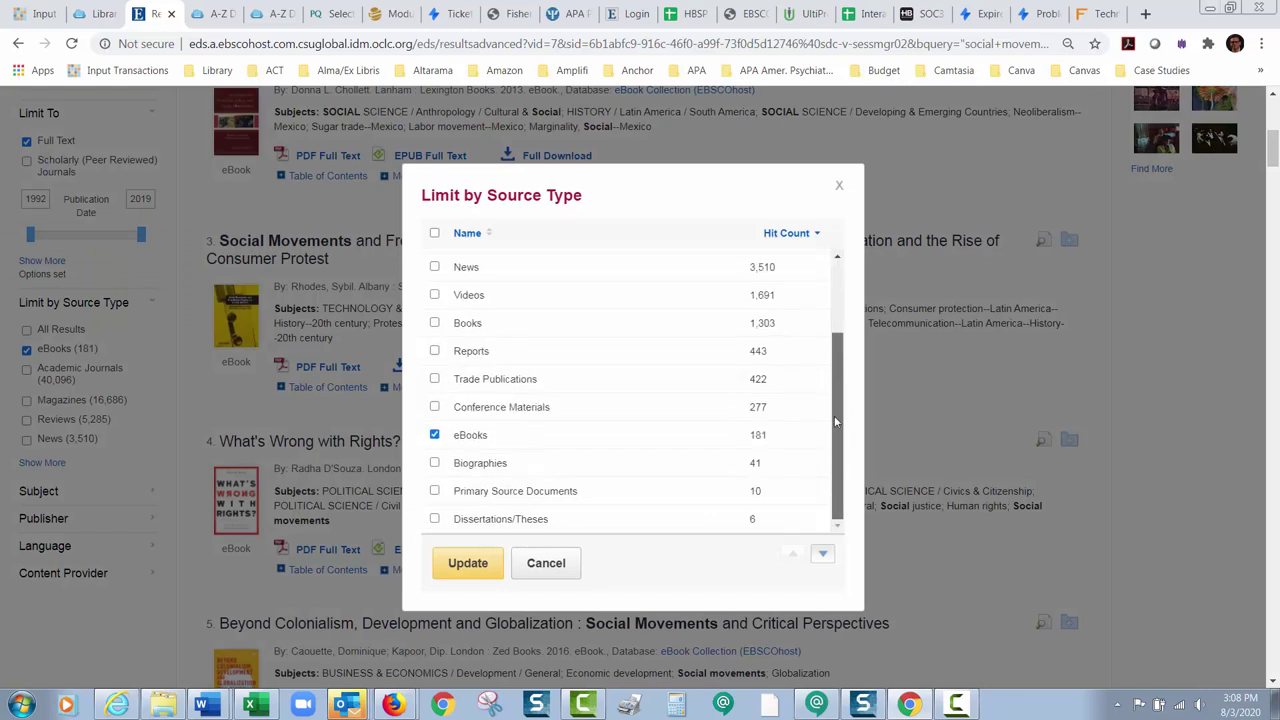
{"action": "left_click", "coordinate": [434, 435]}
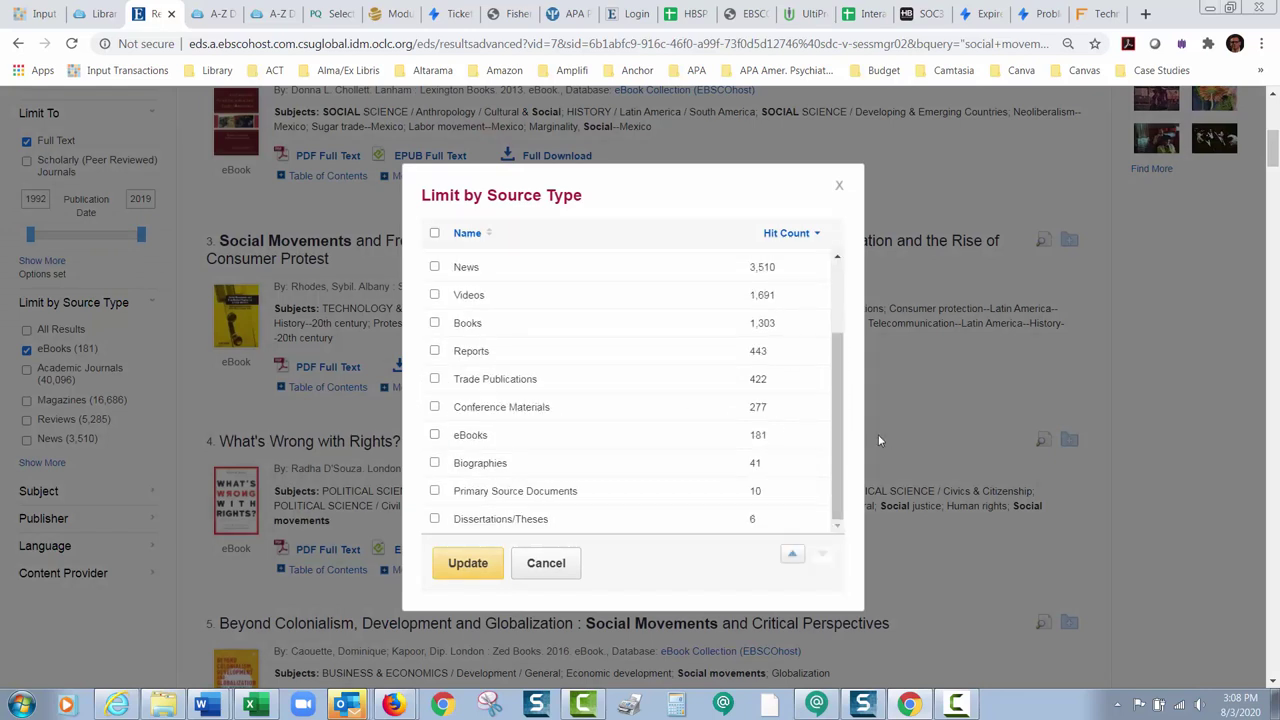
{"action": "scroll", "coordinate": [838, 442], "scroll_direction": "up", "scroll_amount": 2}
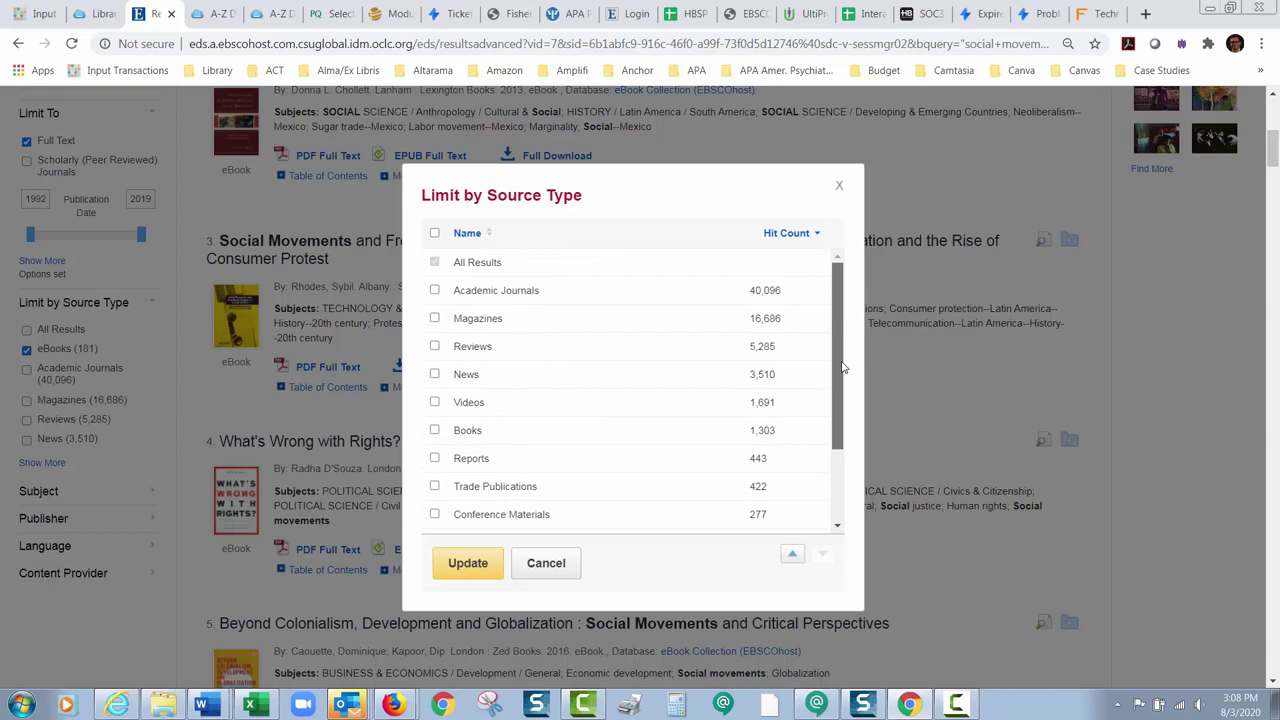
{"action": "left_click", "coordinate": [435, 403]}
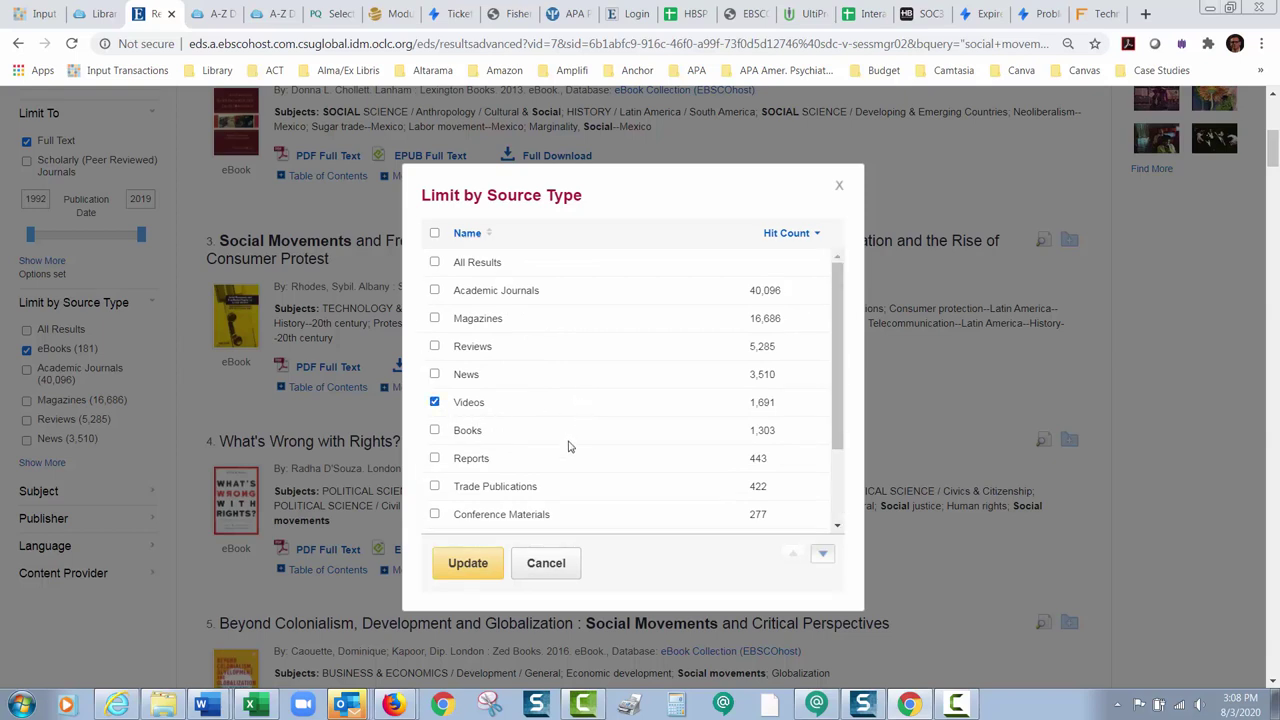
{"action": "left_click", "coordinate": [468, 563]}
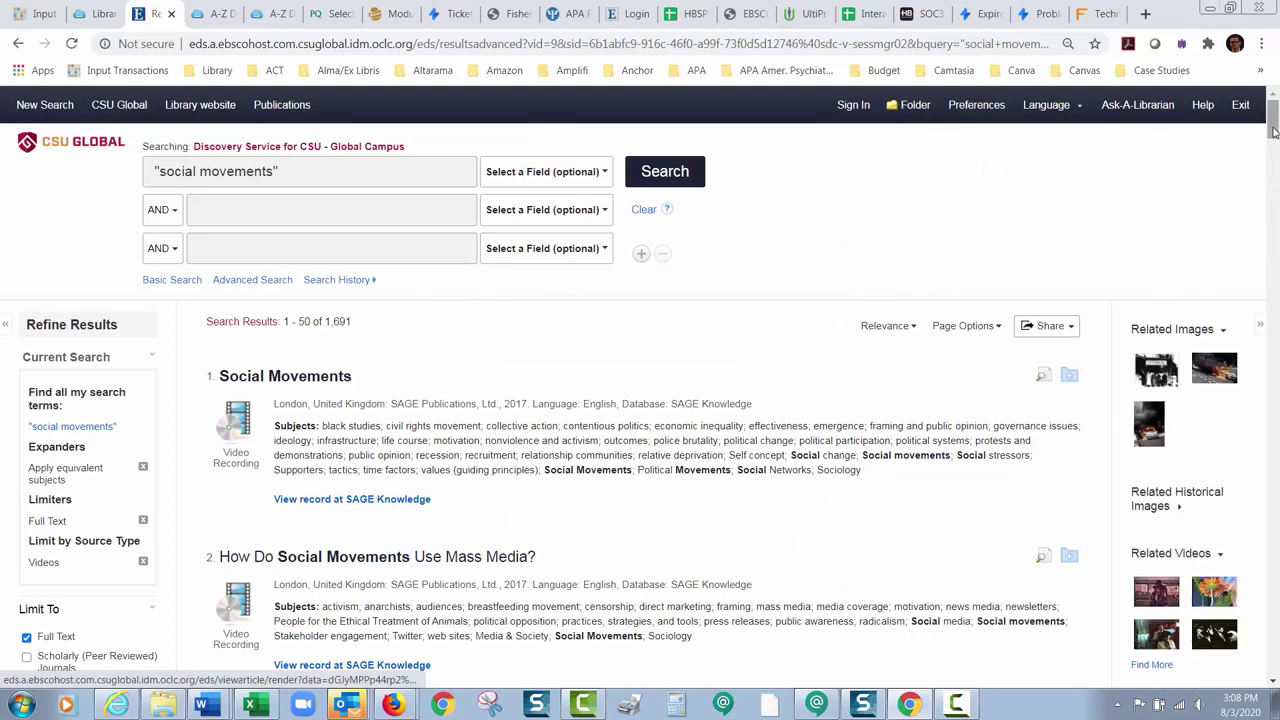
- Restrict the "social movements" search term to the TI Title field and run the search again
{"action": "scroll", "coordinate": [666, 190], "scroll_direction": "down", "scroll_amount": 1}
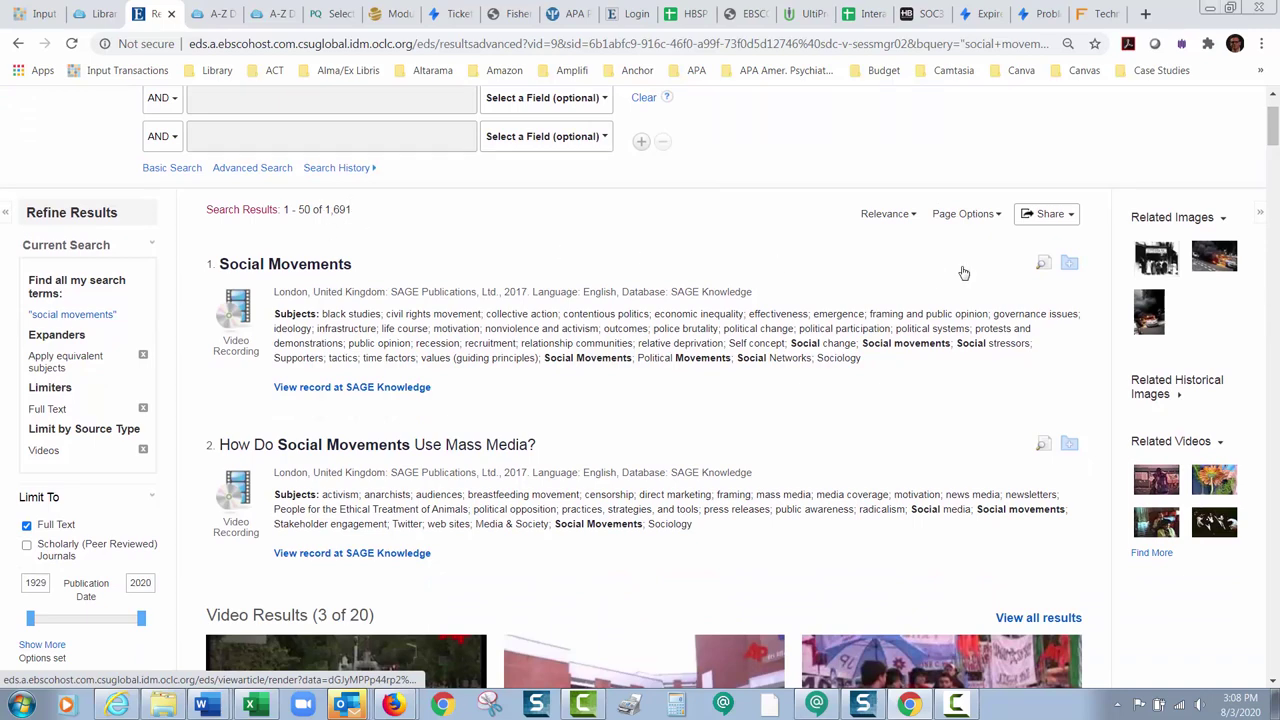
{"action": "mouse_move", "coordinate": [1275, 127]}
{"action": "left_mouse_down"}
{"action": "mouse_move", "coordinate": [1275, 138]}
{"action": "mouse_move", "coordinate": [1275, 126]}
{"action": "left_mouse_up"}
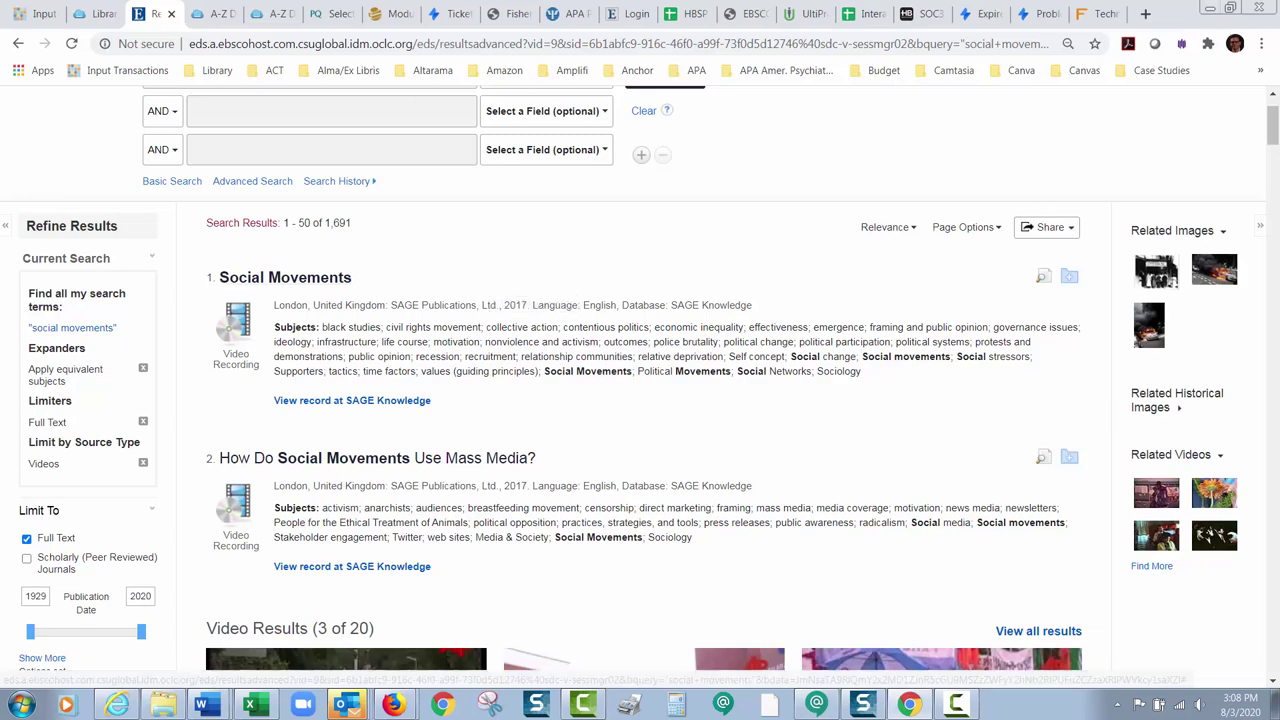
{"action": "left_click_drag", "start_coordinate": [1272, 143], "coordinate": [1274, 116]}
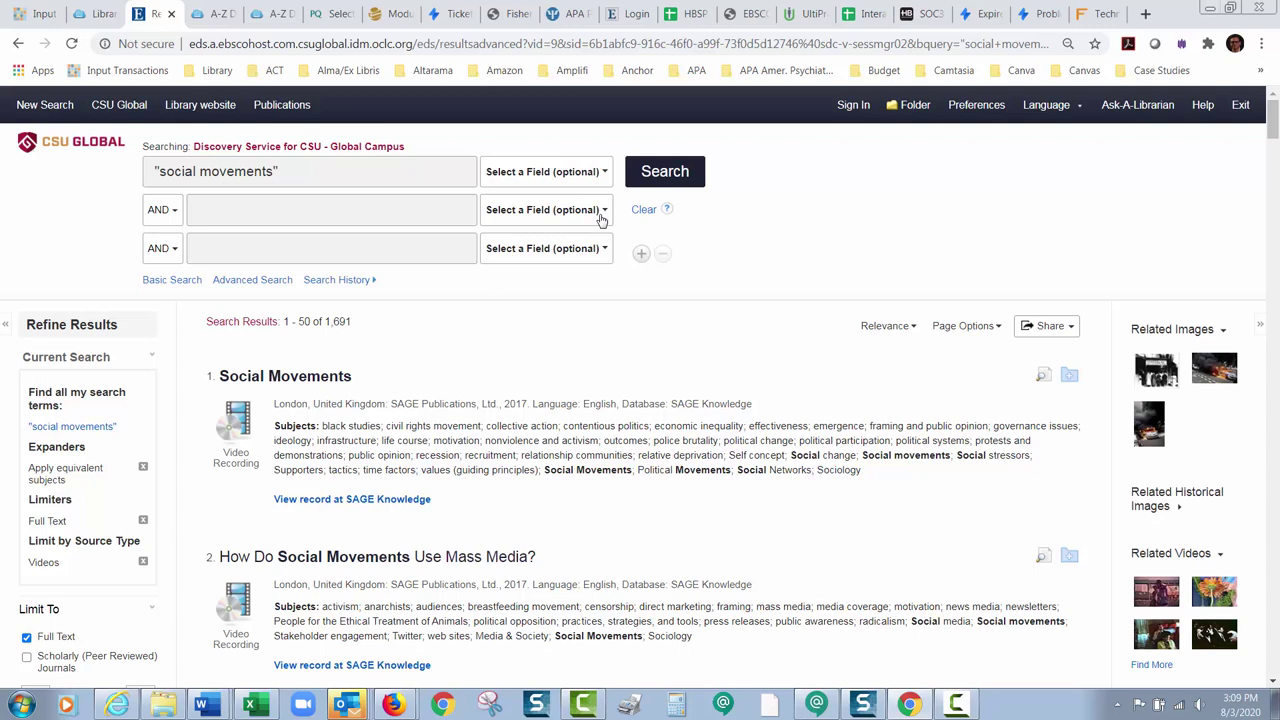
{"action": "left_click", "coordinate": [571, 180]}
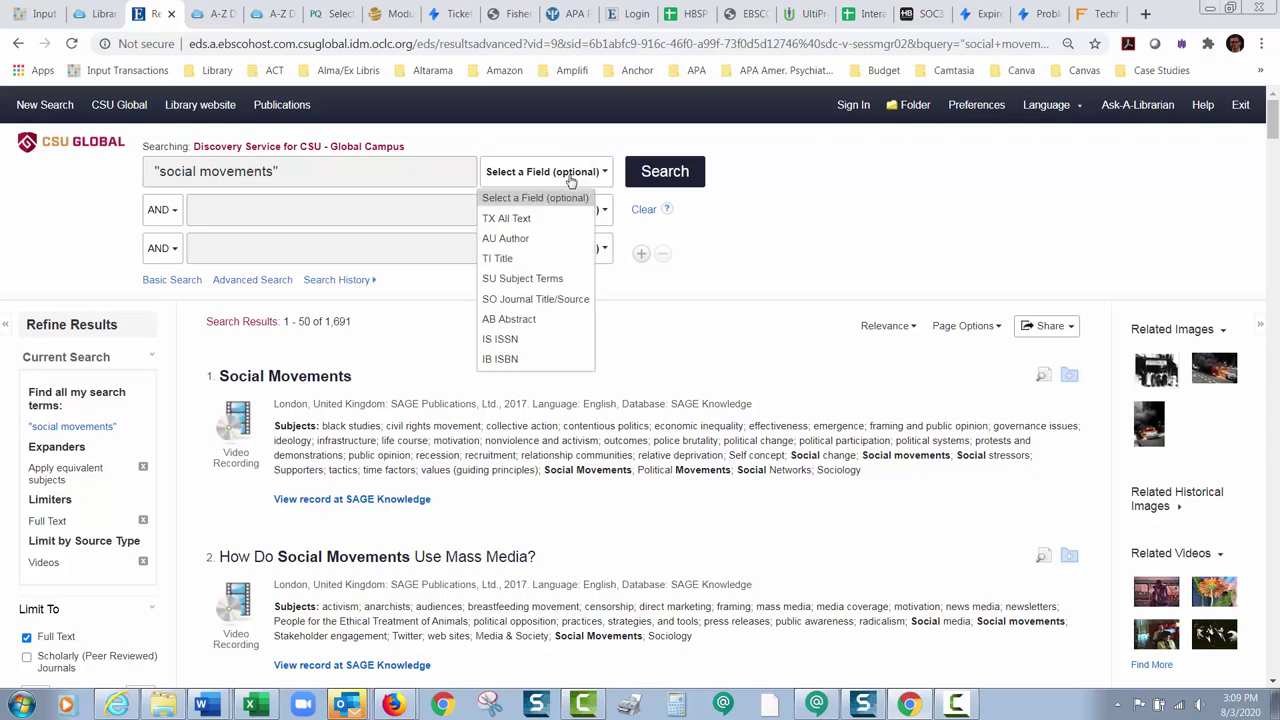
{"action": "left_click", "coordinate": [510, 256]}
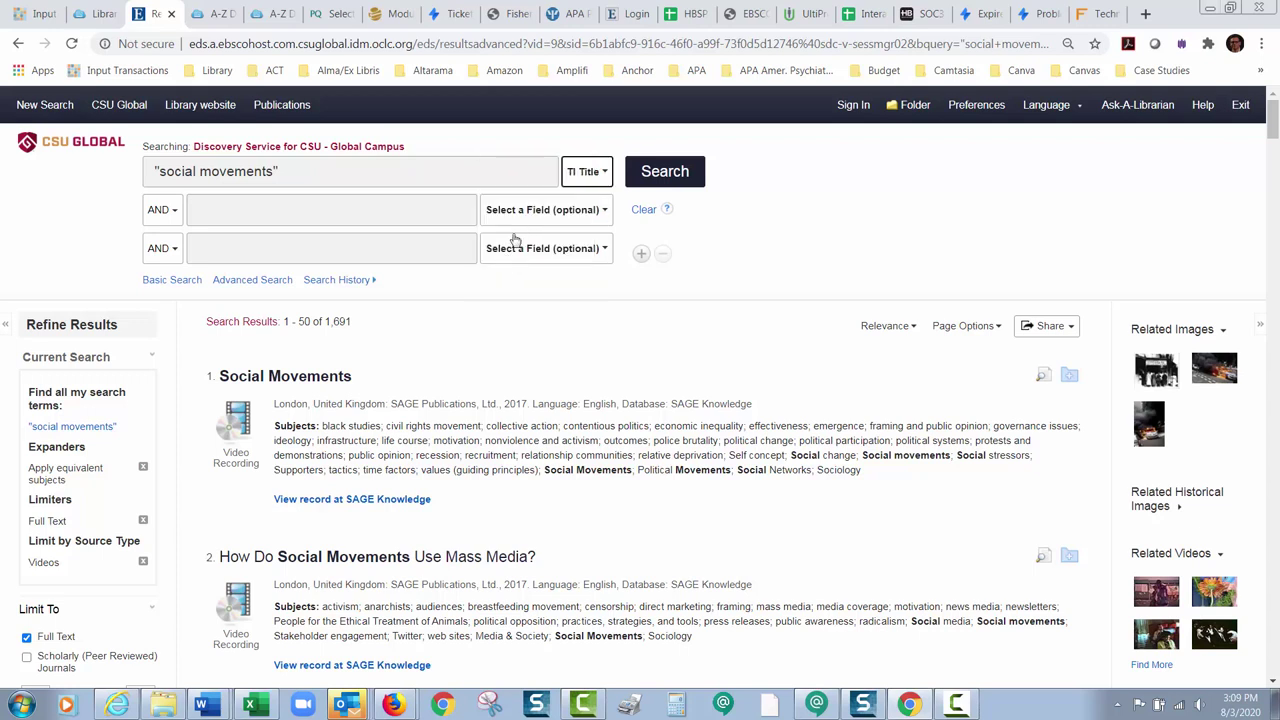
{"action": "left_click", "coordinate": [676, 176]}
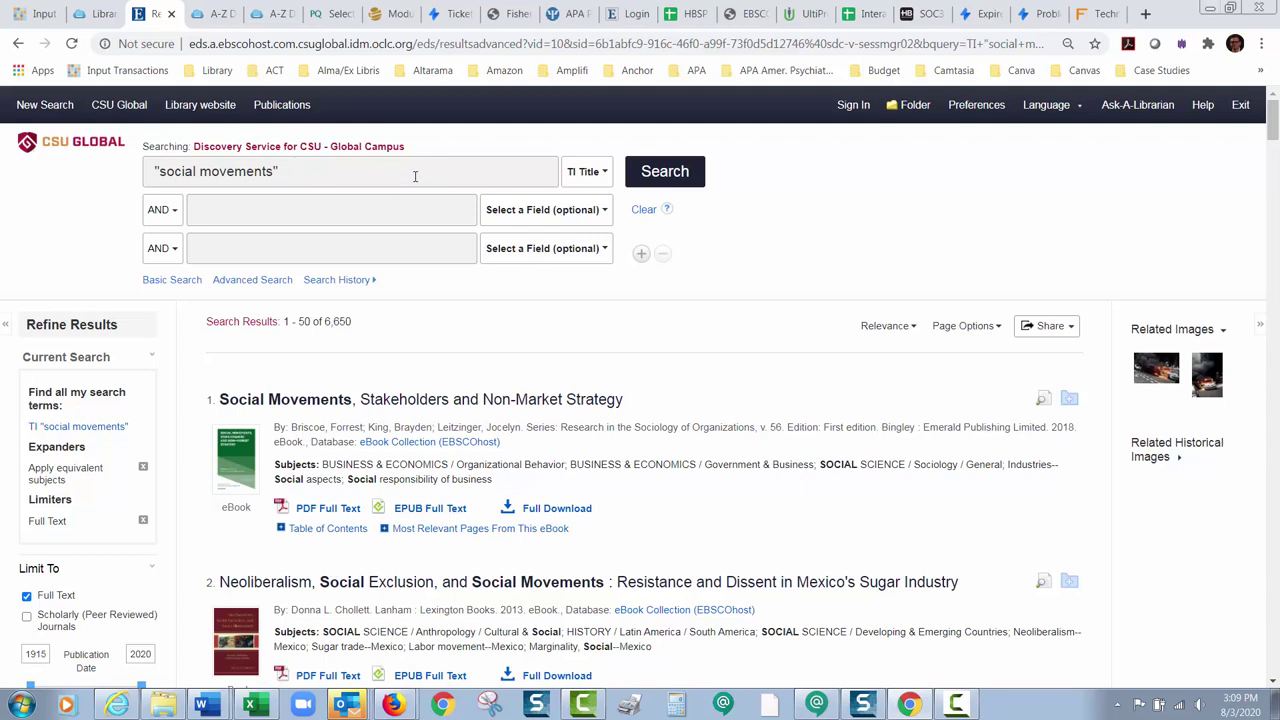
- Limit the title search results to the Videos source type using the full source type list
{"action": "scroll", "coordinate": [1273, 132], "scroll_direction": "down", "scroll_amount": 5}
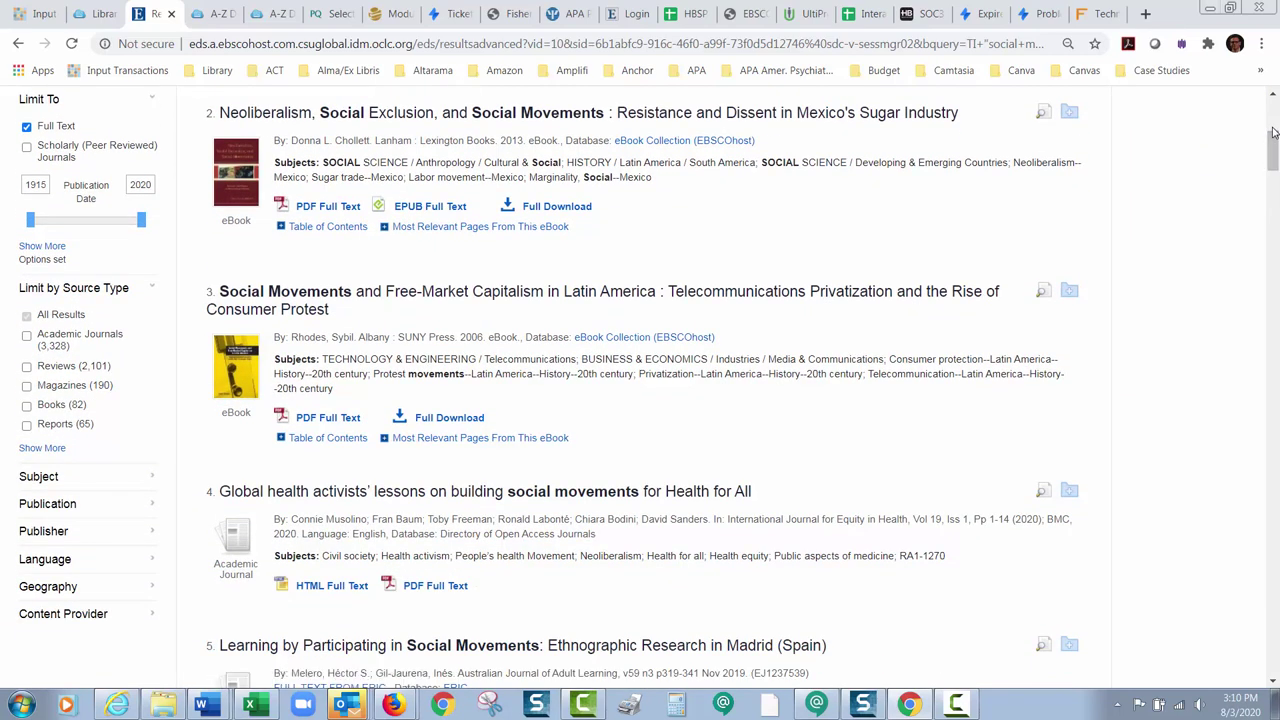
{"action": "key", "text": "Tab"}
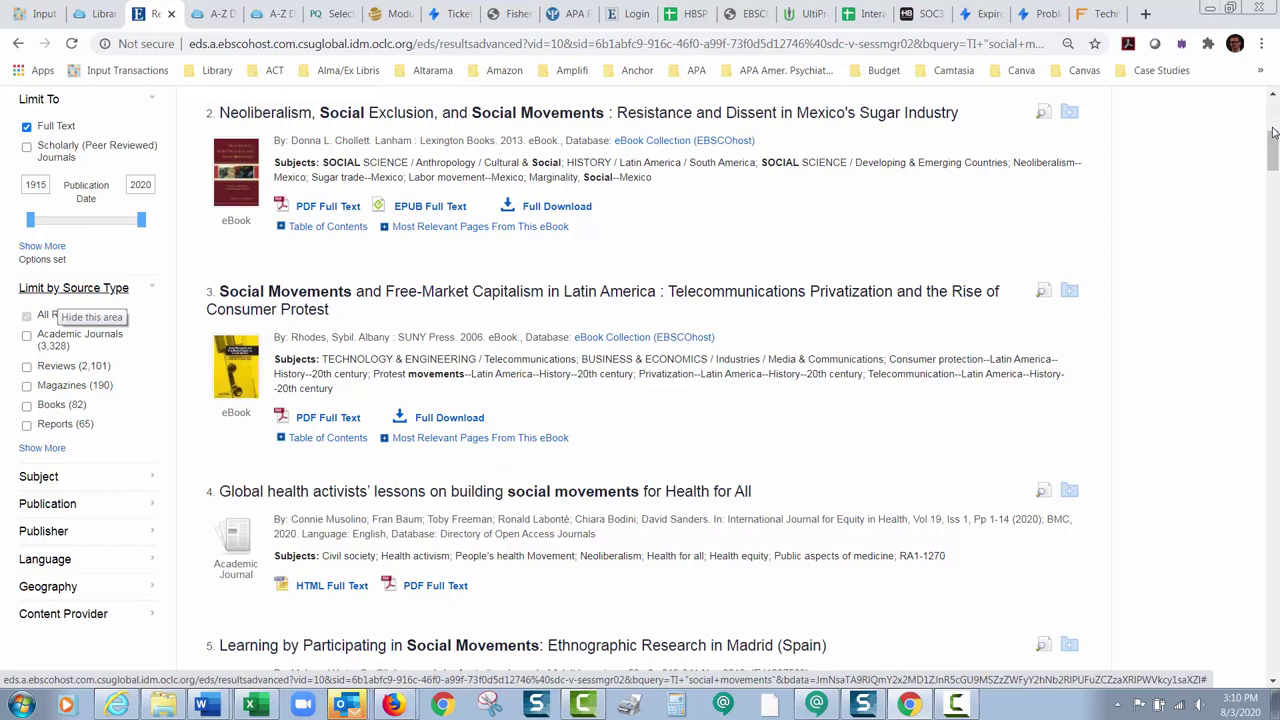
{"action": "left_click", "coordinate": [1273, 132]}
{"action": "scroll", "coordinate": [1273, 132], "scroll_direction": "up", "scroll_amount": 5}
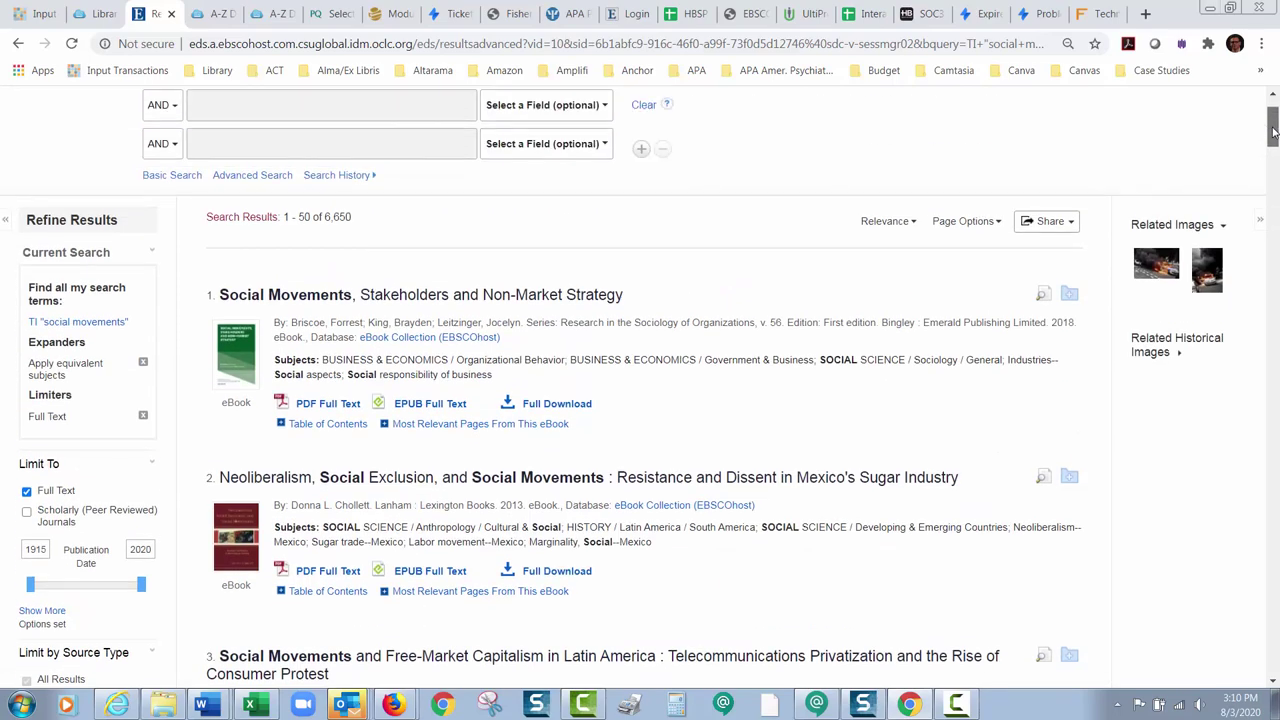
{"action": "scroll", "coordinate": [1273, 132], "scroll_direction": "down", "scroll_amount": 4}
{"action": "scroll", "coordinate": [1273, 132], "scroll_direction": "down", "scroll_amount": 2}
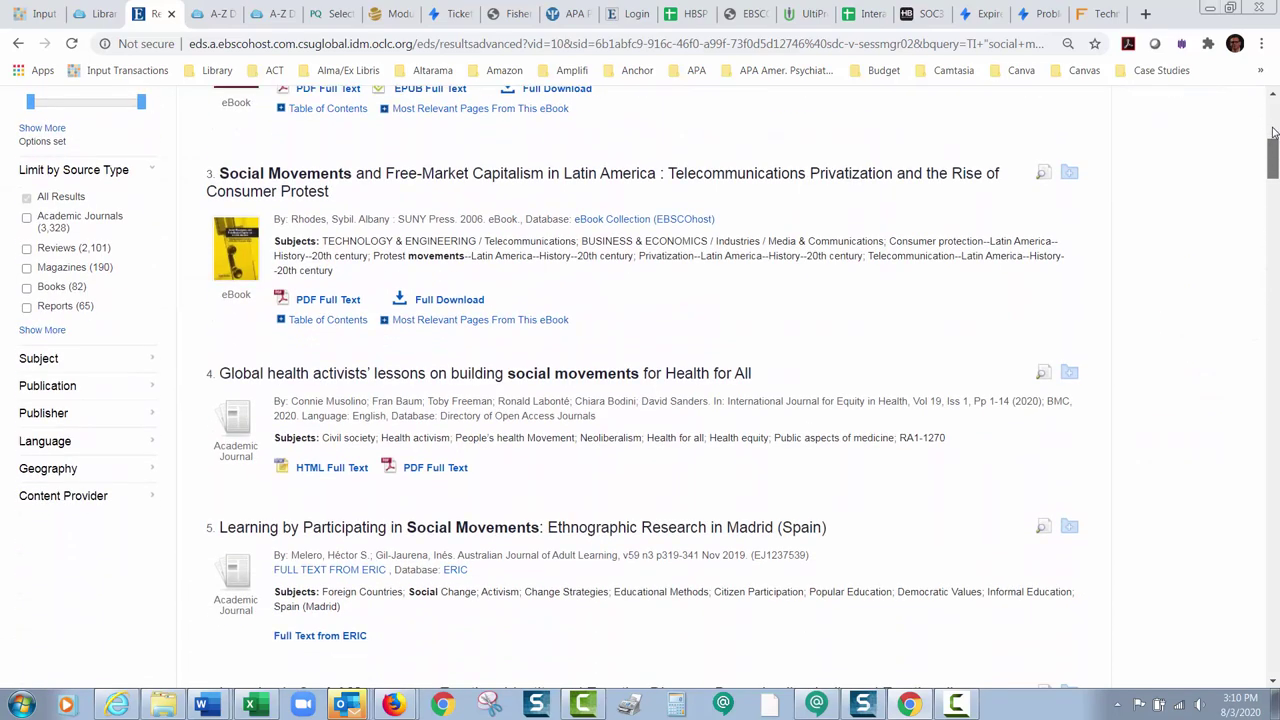
{"action": "scroll", "coordinate": [1273, 132], "scroll_direction": "up", "scroll_amount": 6}
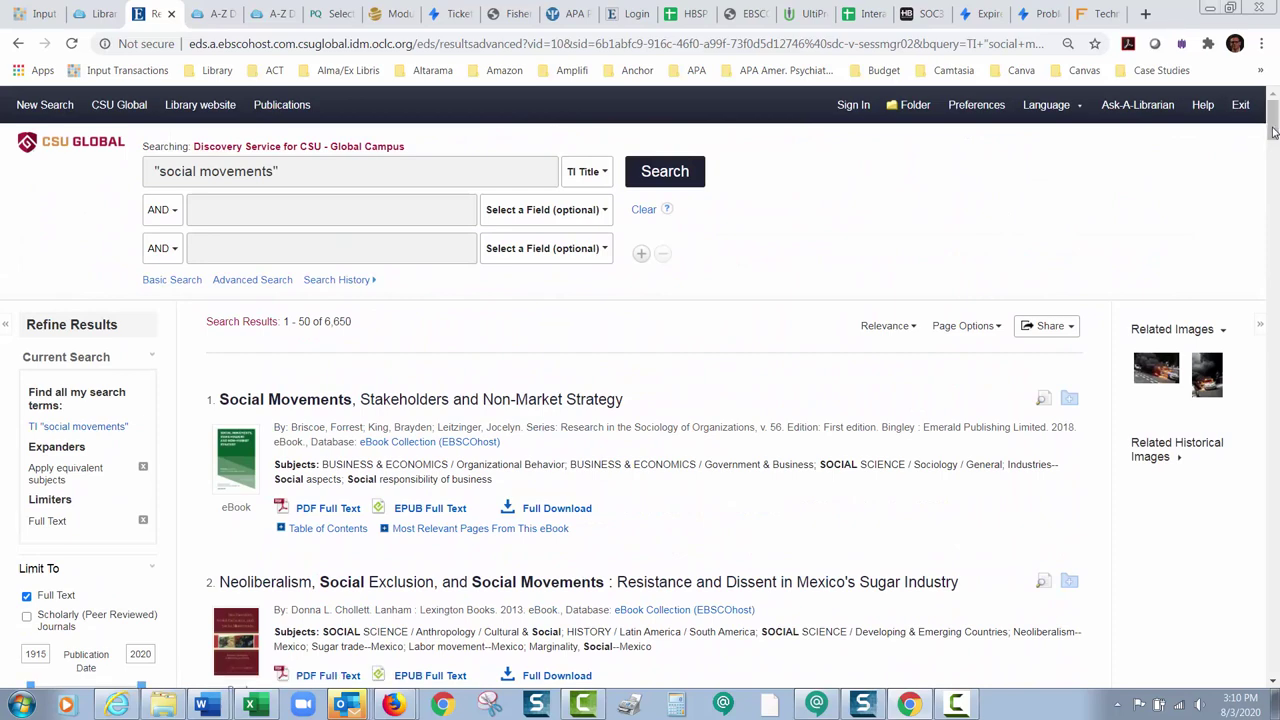
{"action": "scroll", "coordinate": [1273, 132], "scroll_direction": "down", "scroll_amount": 5}
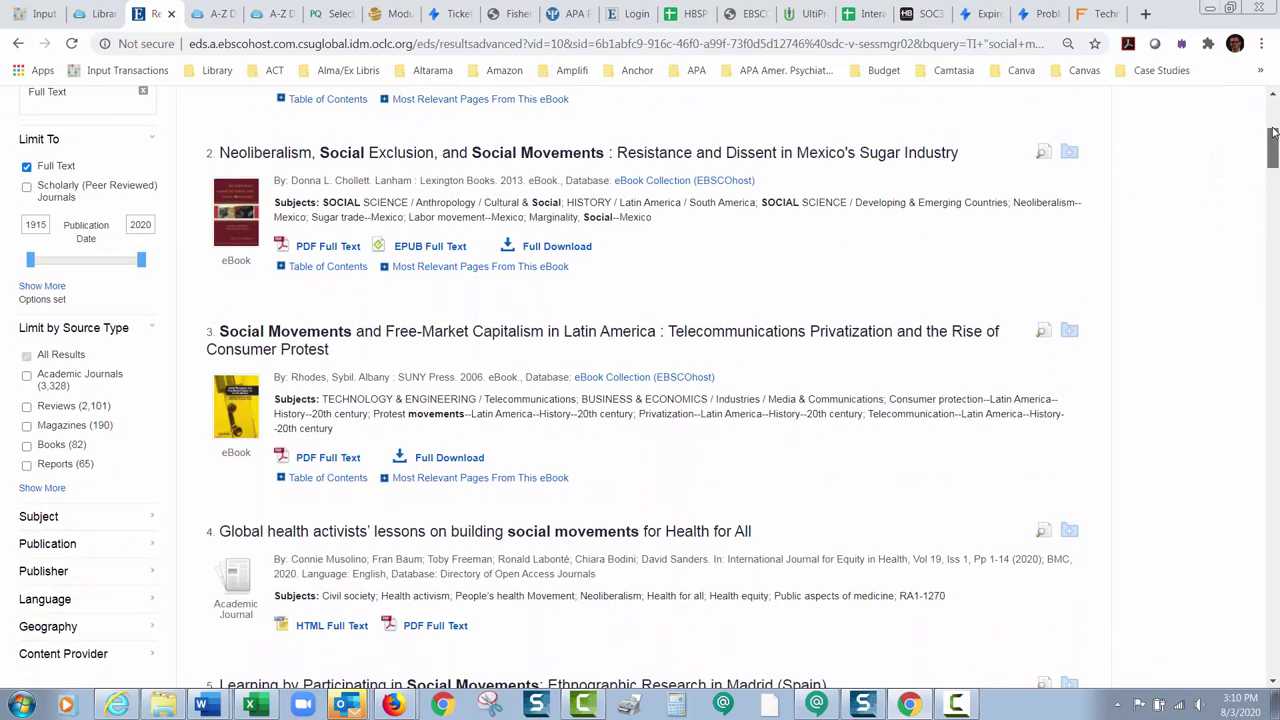
{"action": "left_click", "coordinate": [42, 407]}
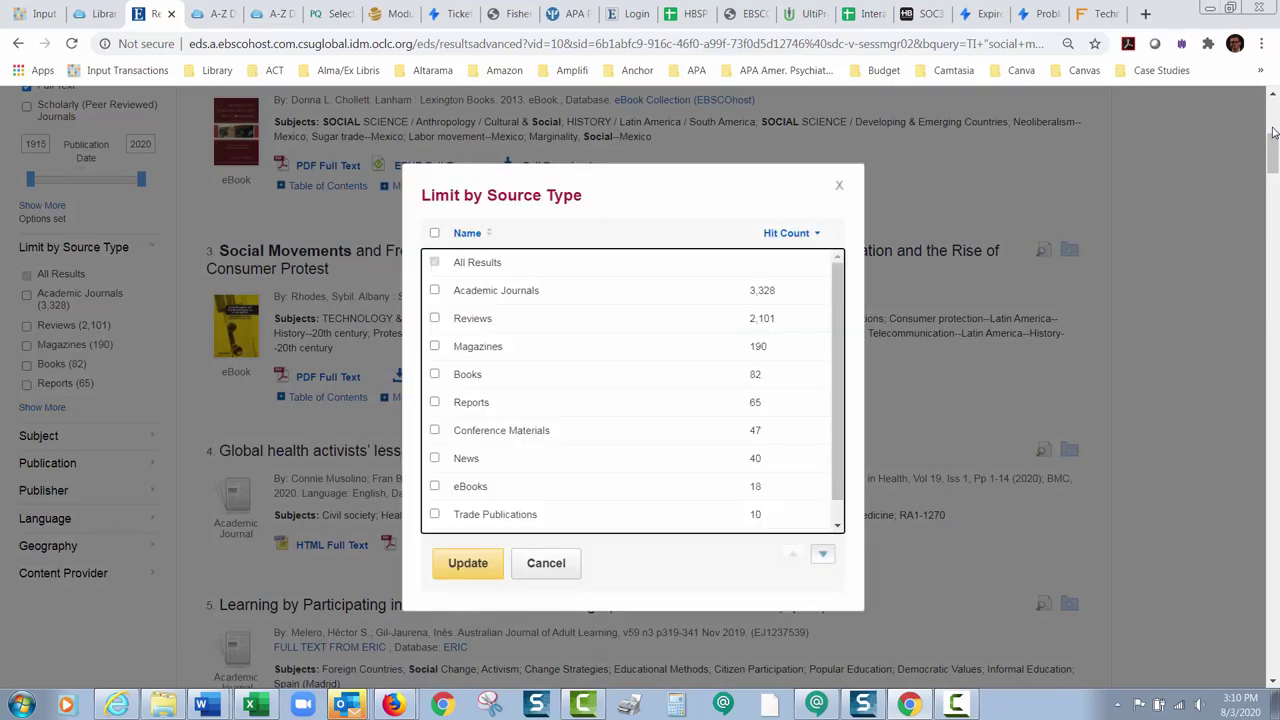
{"action": "scroll", "coordinate": [632, 390], "scroll_direction": "down", "scroll_amount": 1}
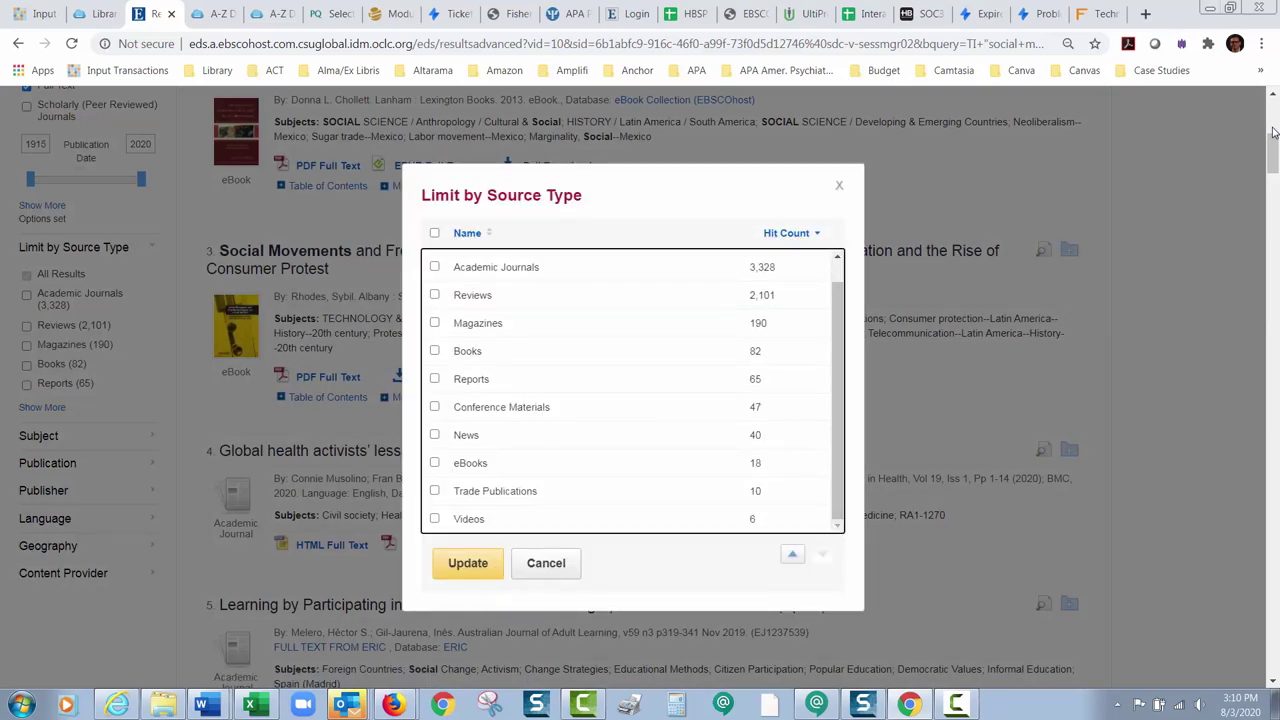
{"action": "left_click", "coordinate": [434, 518]}
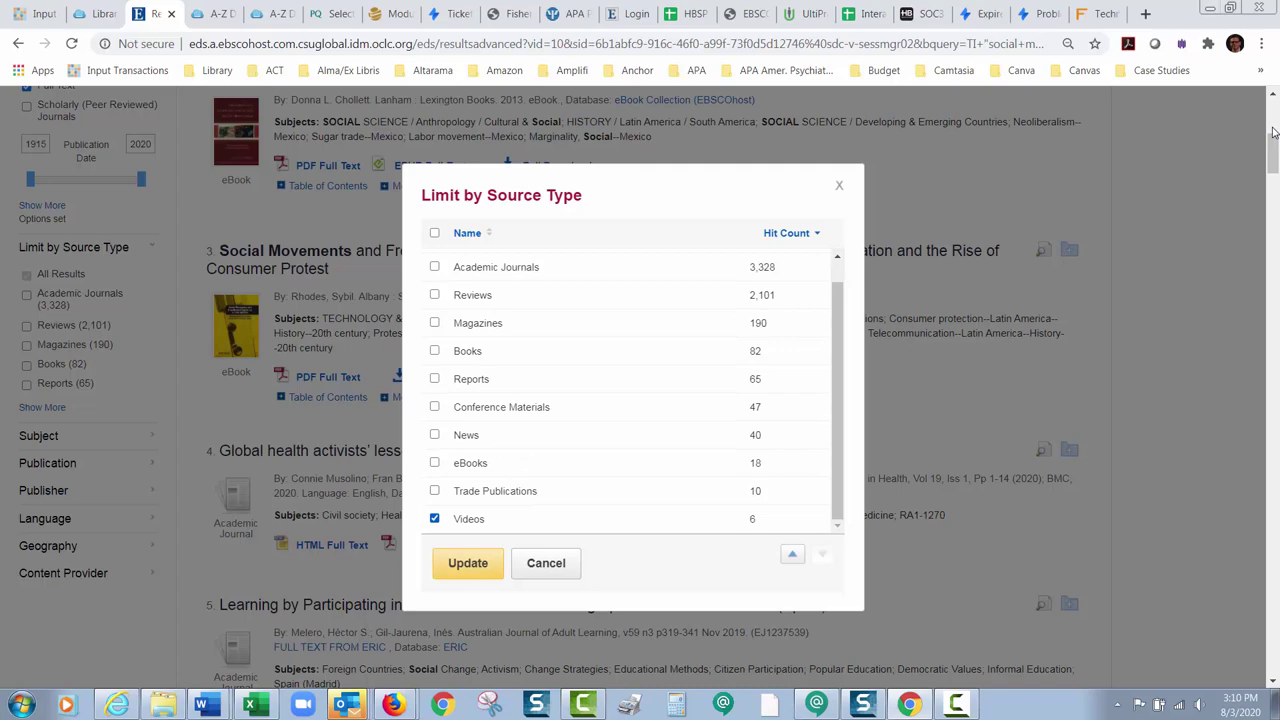
{"action": "left_click", "coordinate": [468, 563]}
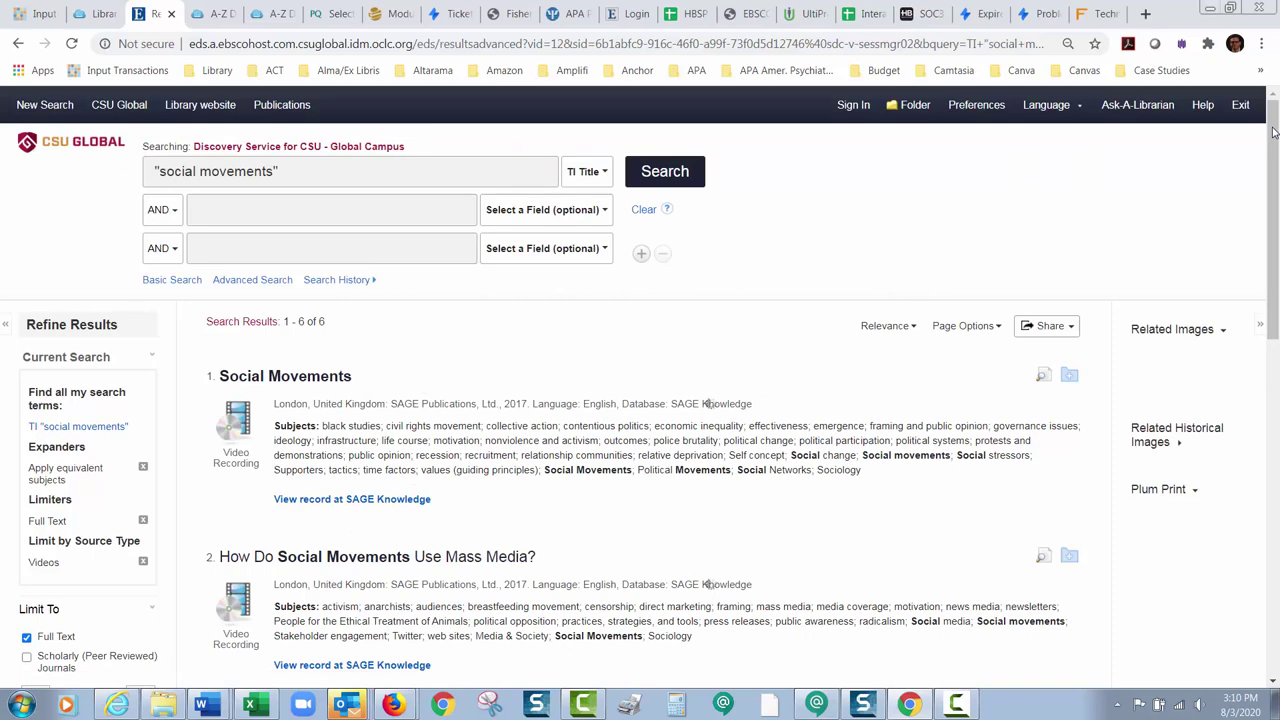
- Examine the titles, subjects and source databases of the video results with "social movements" in the title
{"action": "scroll", "coordinate": [1274, 132], "scroll_direction": "down", "scroll_amount": 3}
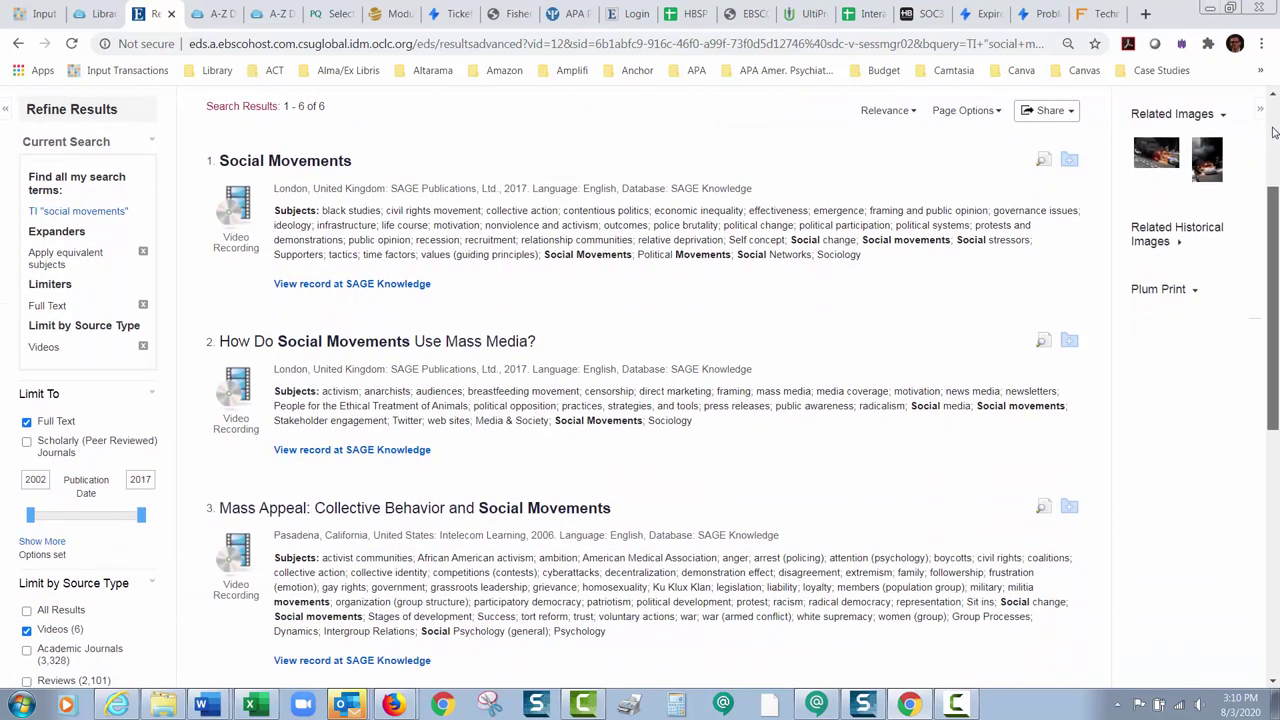
{"action": "scroll", "coordinate": [1274, 132], "scroll_direction": "down", "scroll_amount": 1}
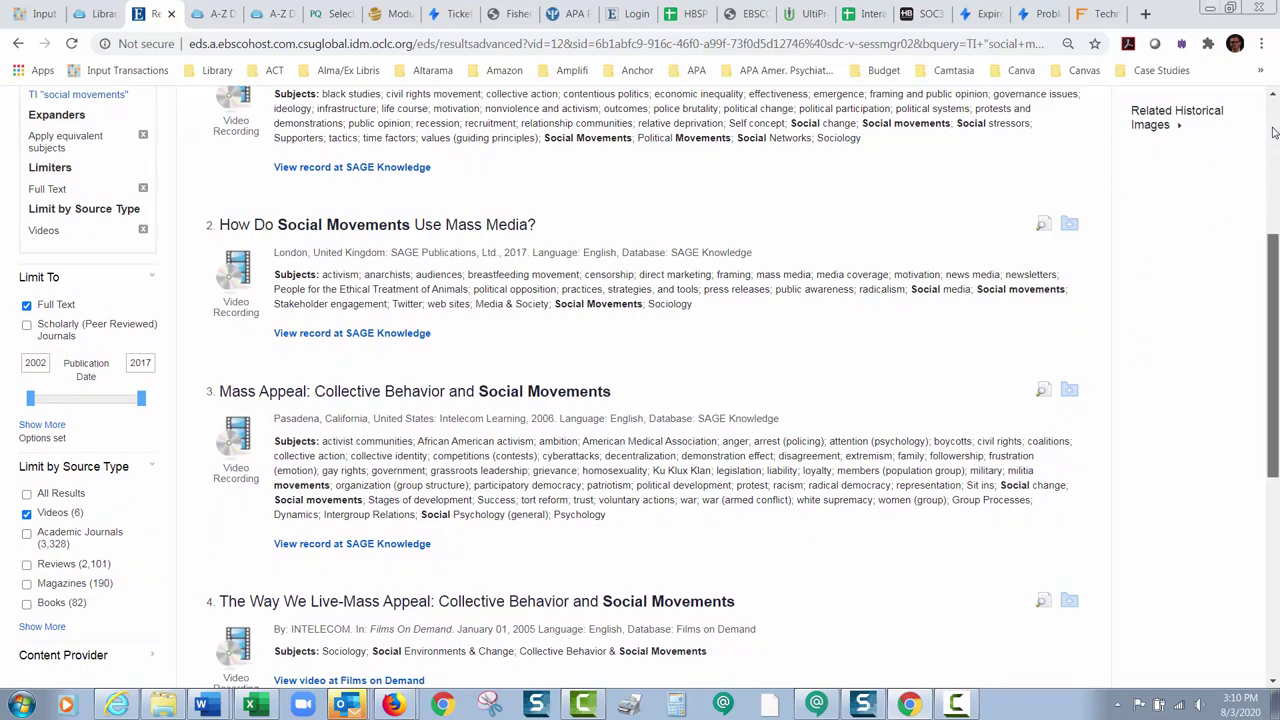
{"action": "scroll", "coordinate": [1274, 132], "scroll_direction": "up", "scroll_amount": 3}
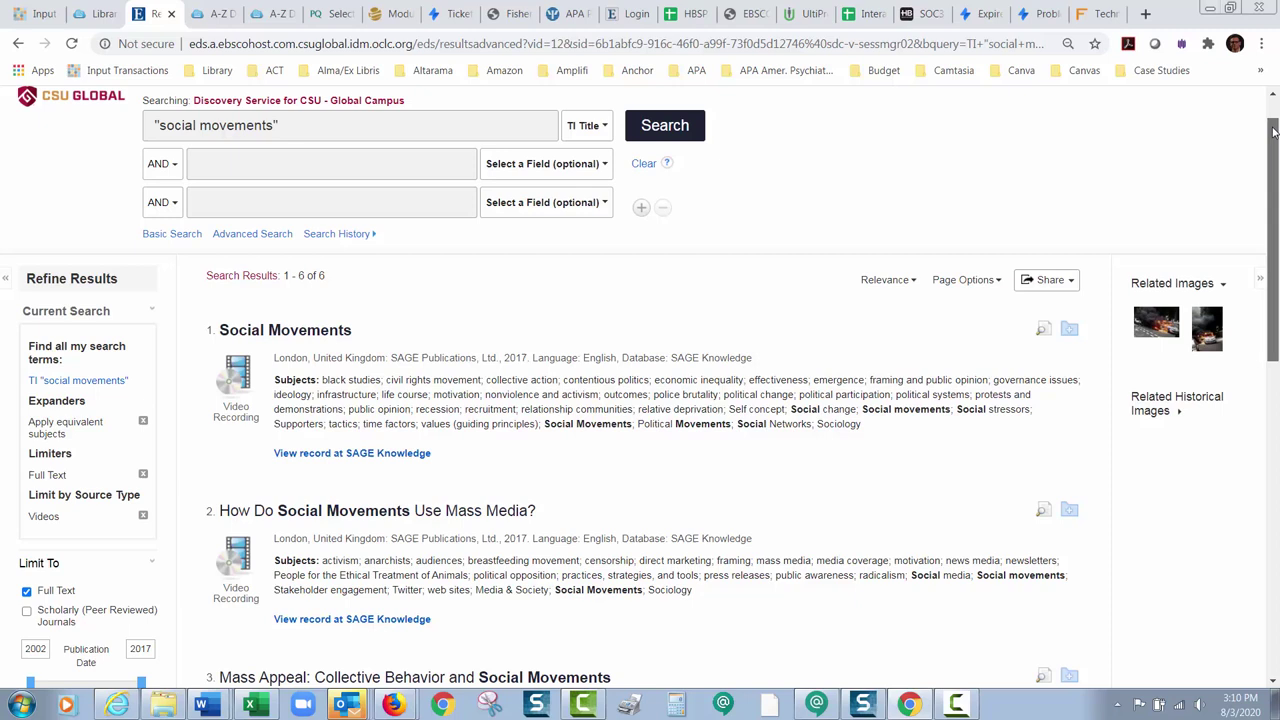
{"action": "scroll", "coordinate": [1274, 131], "scroll_direction": "up", "scroll_amount": 1}
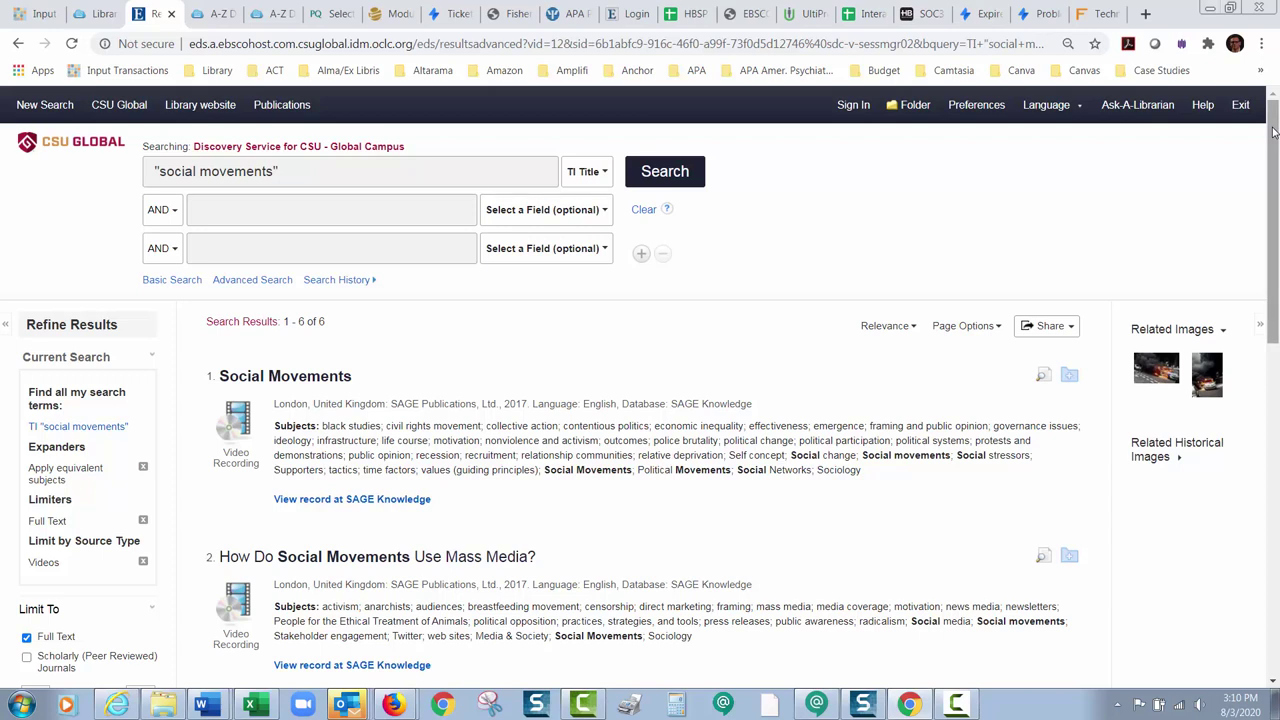
{"action": "scroll", "coordinate": [1274, 131], "scroll_direction": "down", "scroll_amount": 1}
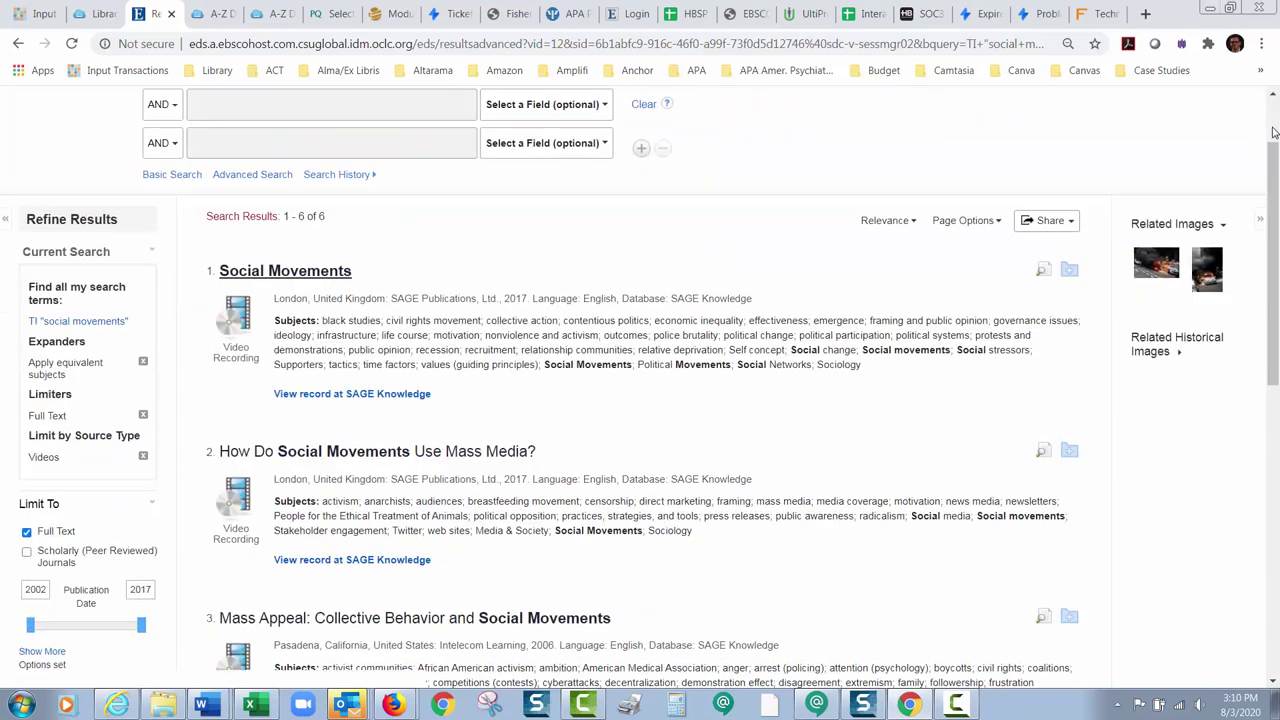
{"action": "scroll", "coordinate": [1274, 131], "scroll_direction": "up", "scroll_amount": 1}
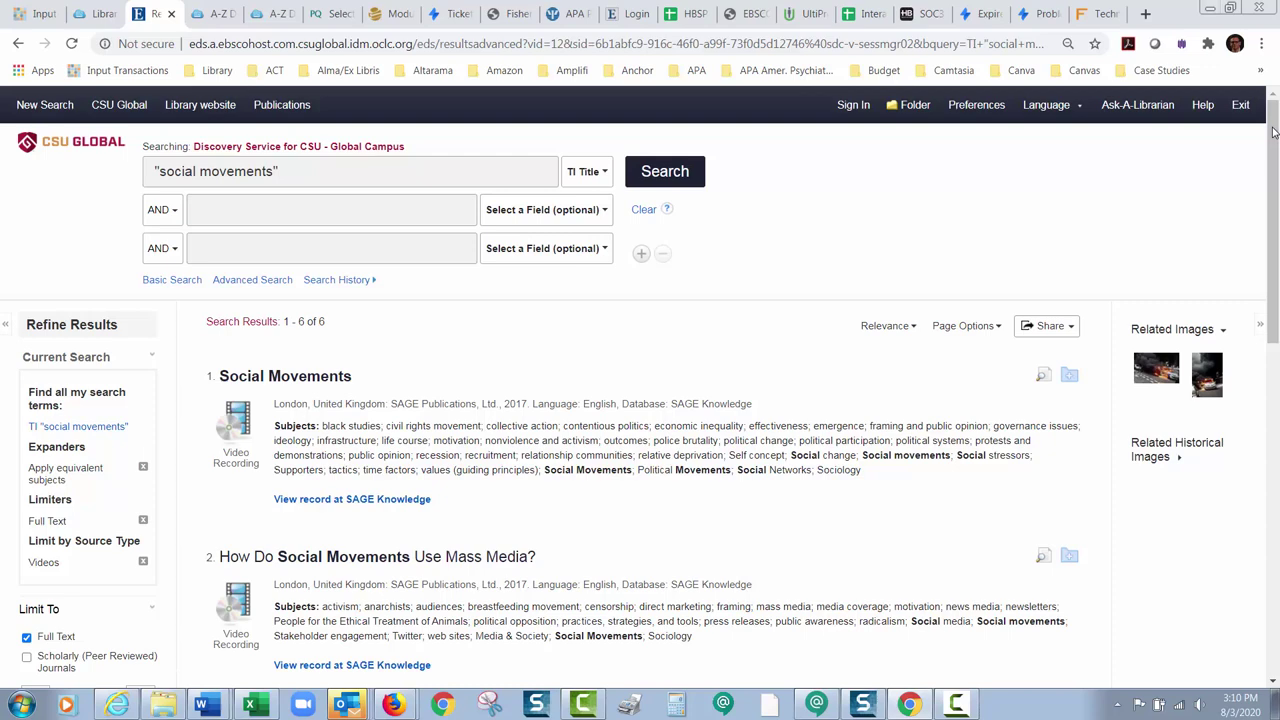
{"action": "scroll", "coordinate": [1274, 131], "scroll_direction": "down", "scroll_amount": 1}
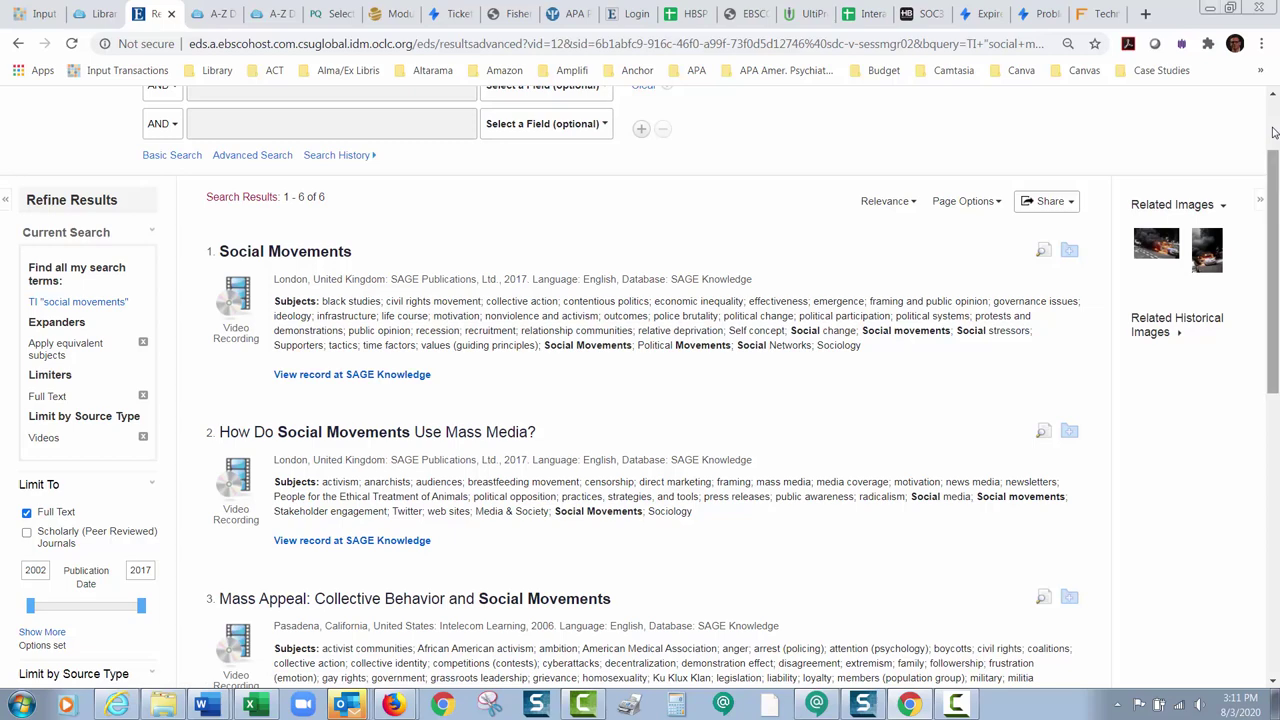
{"action": "left_click_drag", "start_coordinate": [1273, 133], "coordinate": [1274, 132]}
{"action": "scroll", "coordinate": [1273, 133], "scroll_direction": "up", "scroll_amount": 1}
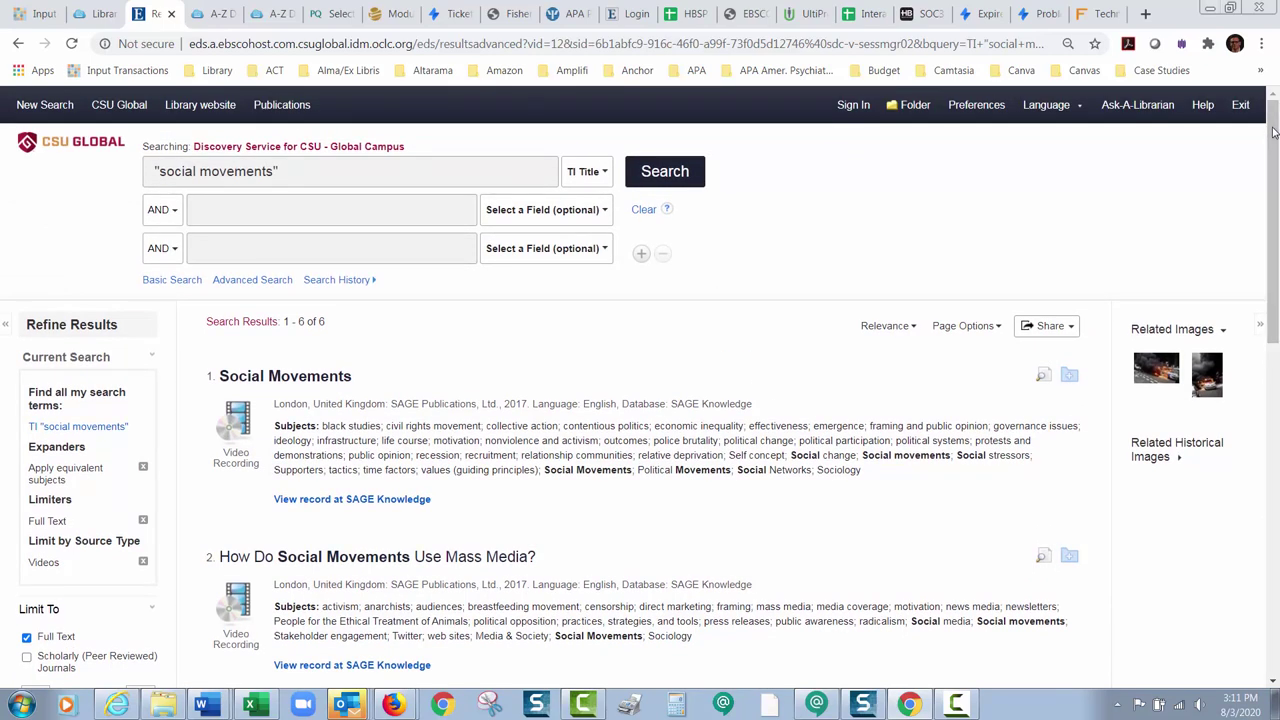
{"action": "scroll", "coordinate": [1273, 133], "scroll_direction": "down", "scroll_amount": 1}
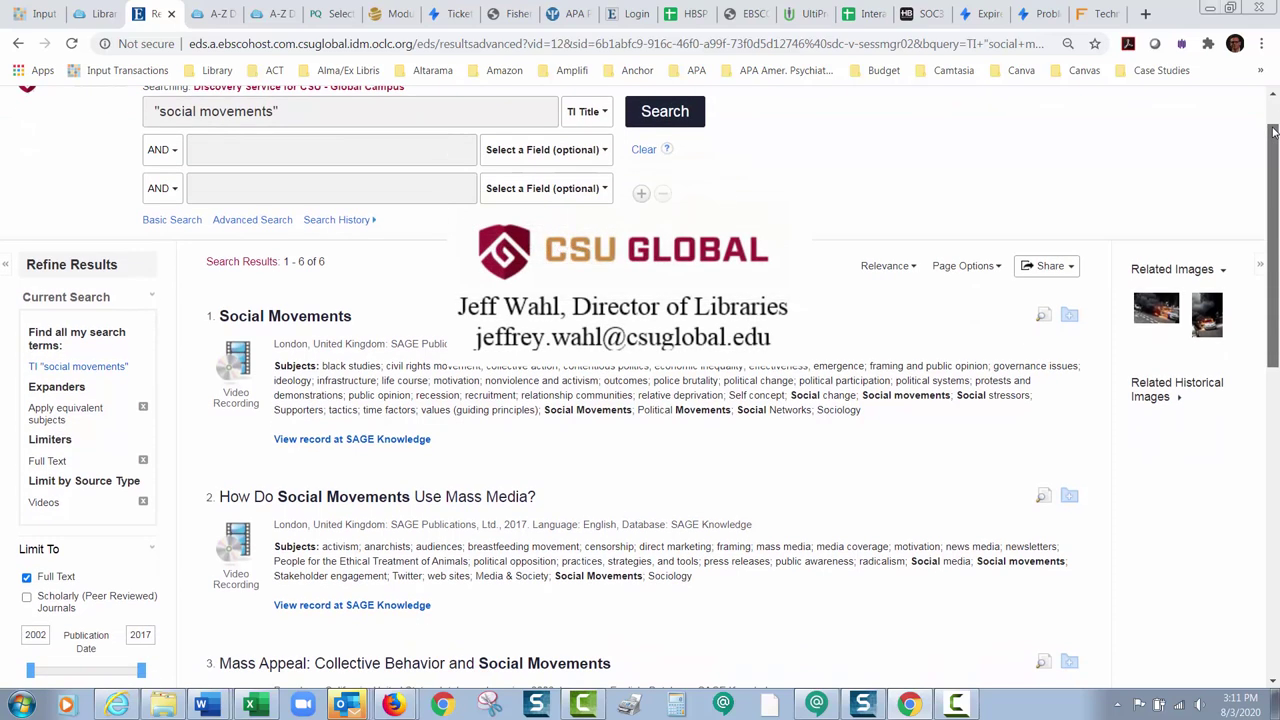
{"action": "scroll", "coordinate": [1273, 133], "scroll_direction": "up", "scroll_amount": 1}
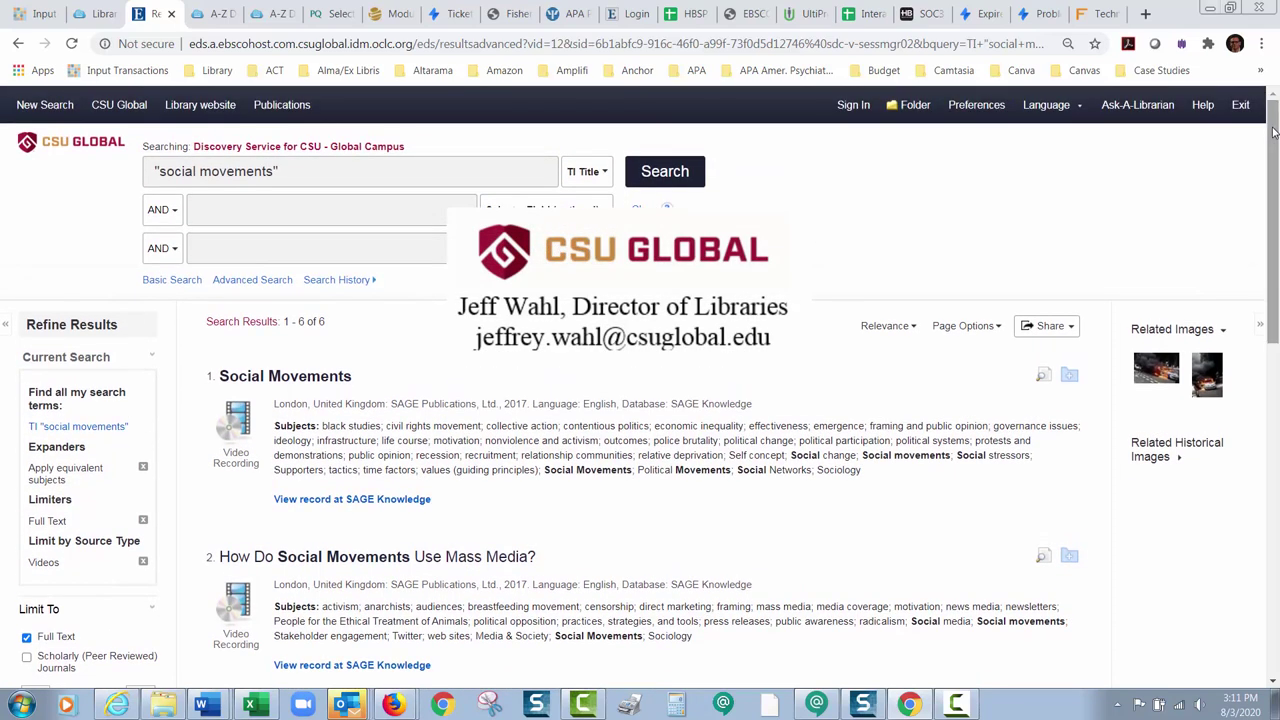